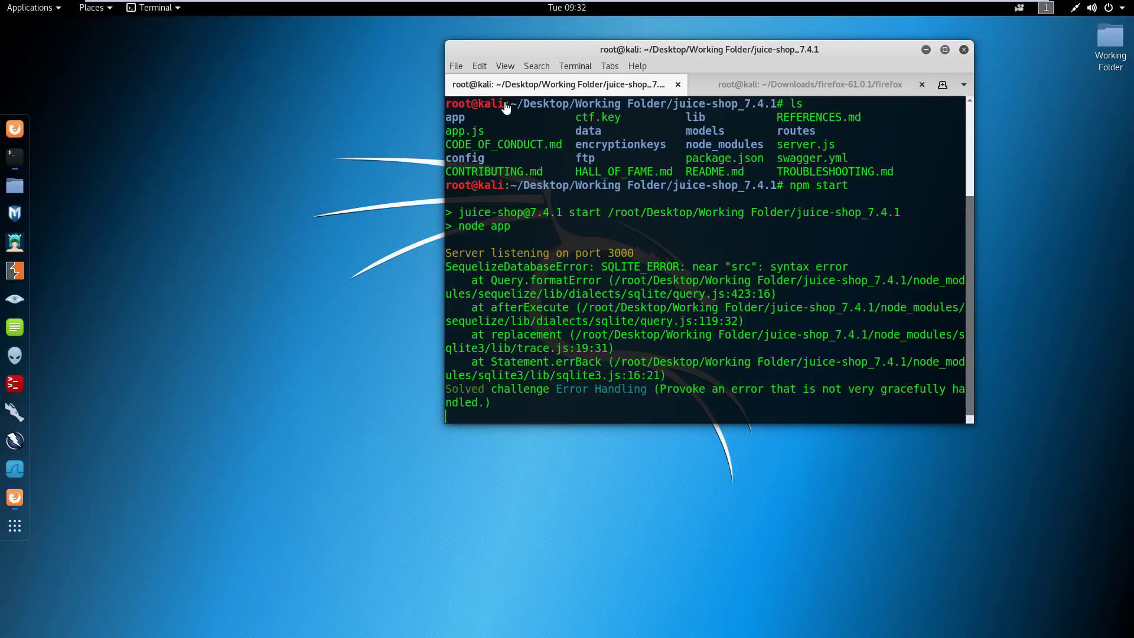
# Reposition the terminal window after starting Juice Shop 7.4.1 on port 3000.
pyautogui.moveTo(615, 44); pyautogui.dragTo(657, 65)
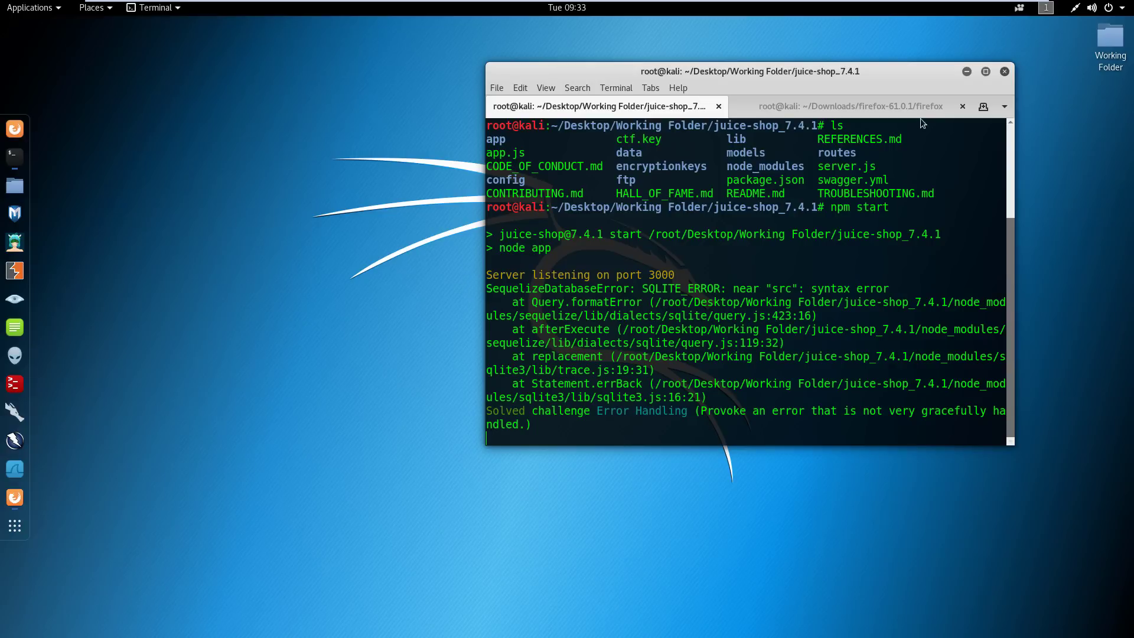
# Minimise the terminal and switch to the Firefox window showing Juice Shop.
pyautogui.click(967, 71)
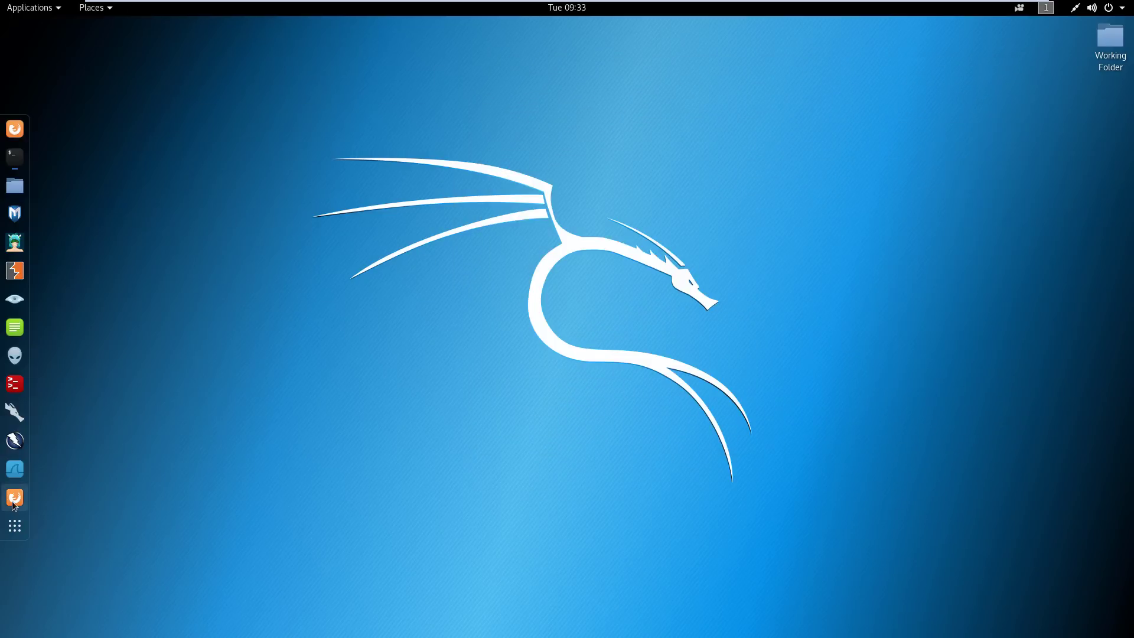
pyautogui.click(14, 497)
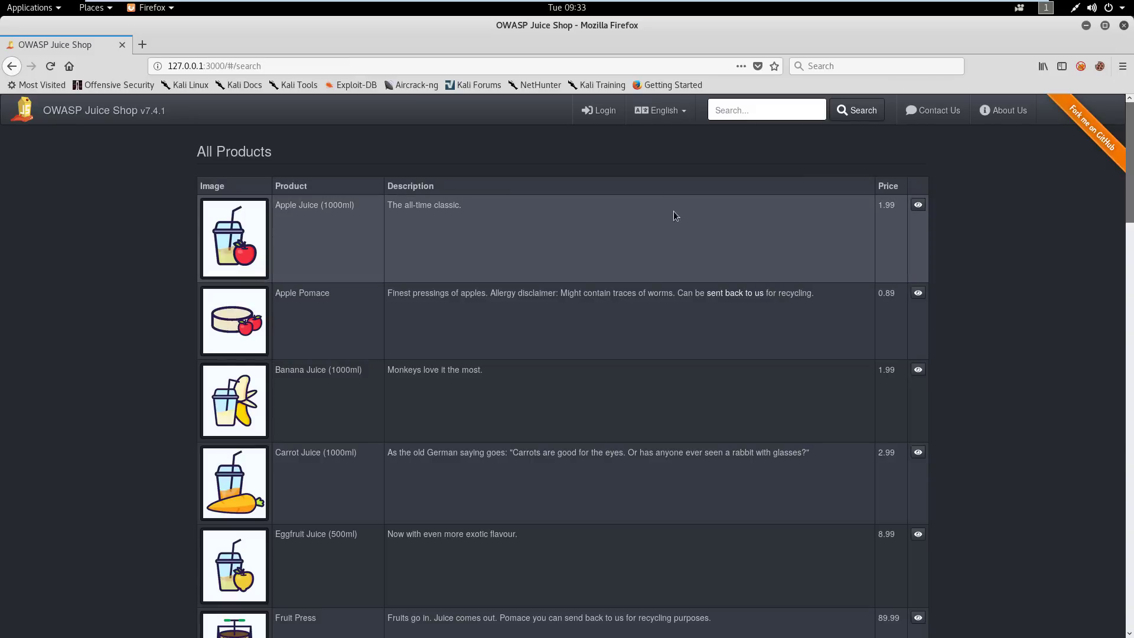
pyautogui.click(596, 111)
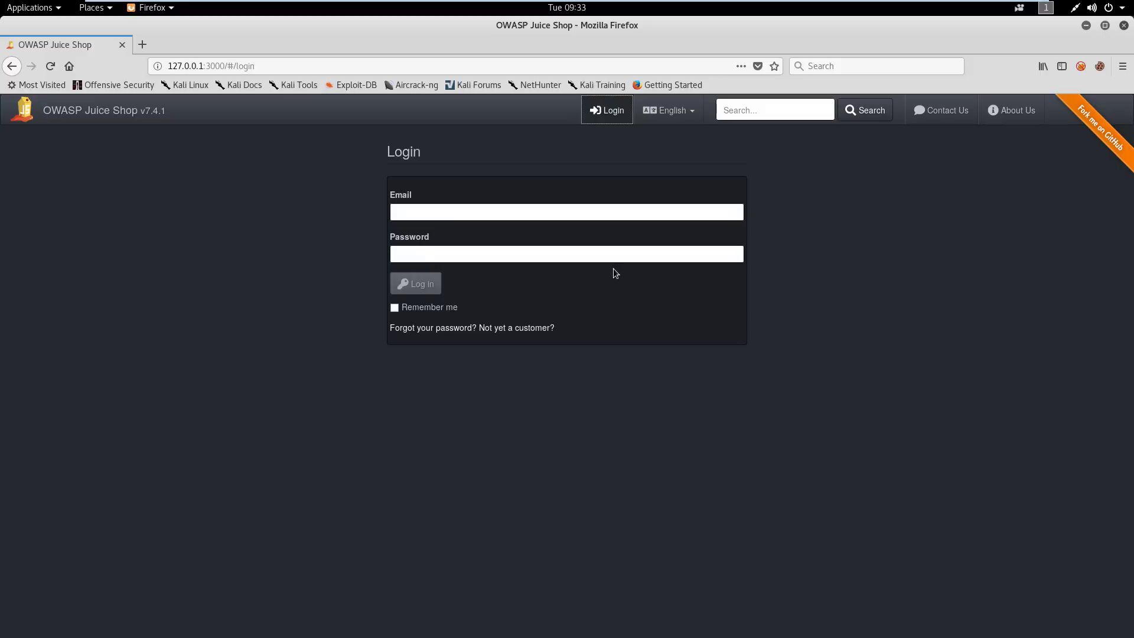
pyautogui.doubleClick(460, 212)
pyautogui.click(496, 265)
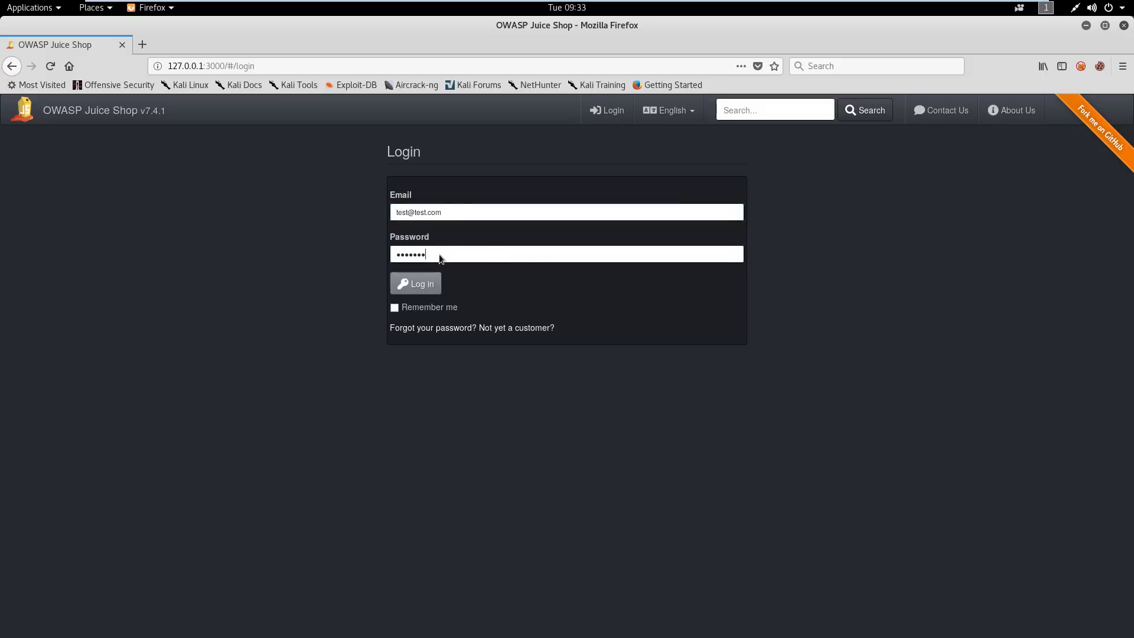
pyautogui.doubleClick(443, 252)
pyautogui.write('1256')
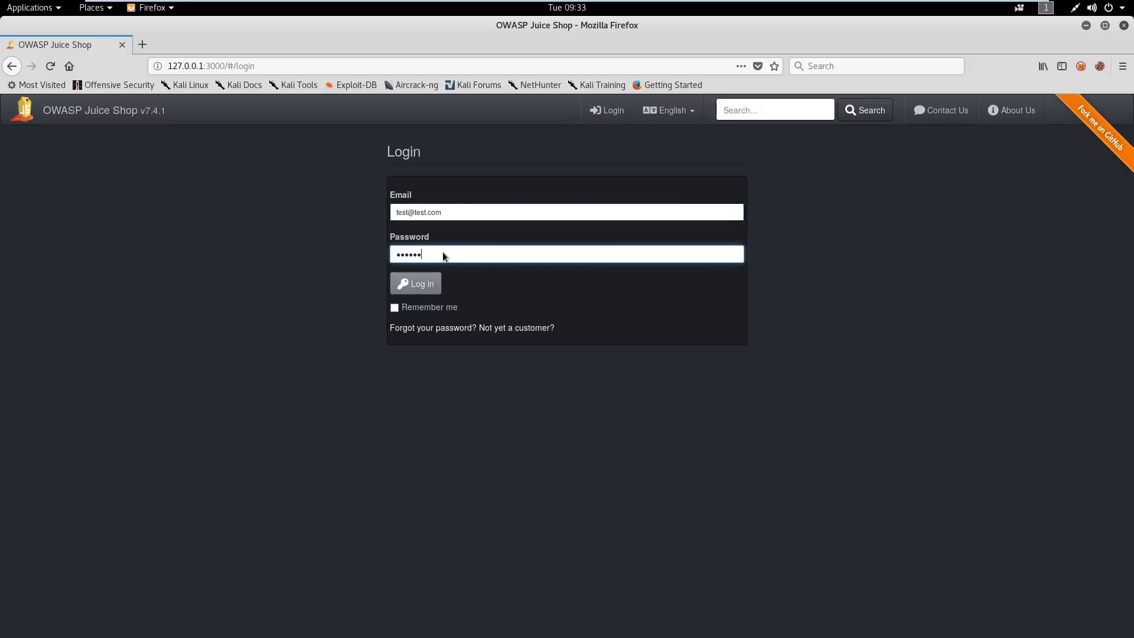
pyautogui.click(407, 291)
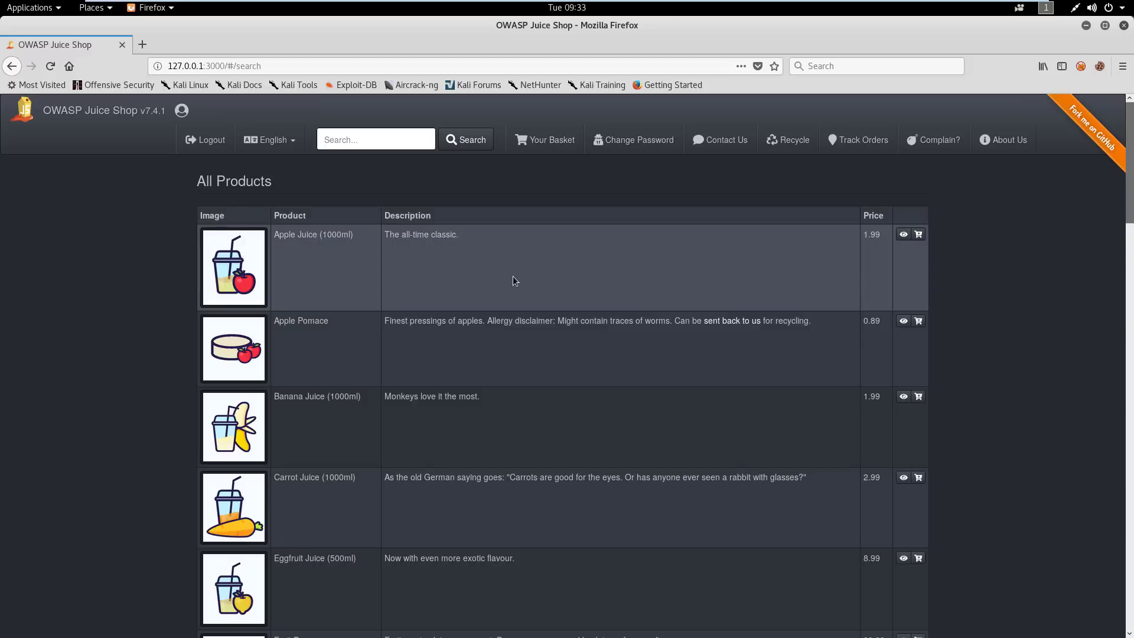
# Inspect the shop page in Firefox Developer Tools.
pyautogui.rightClick(205, 331)
pyautogui.click(158, 337)
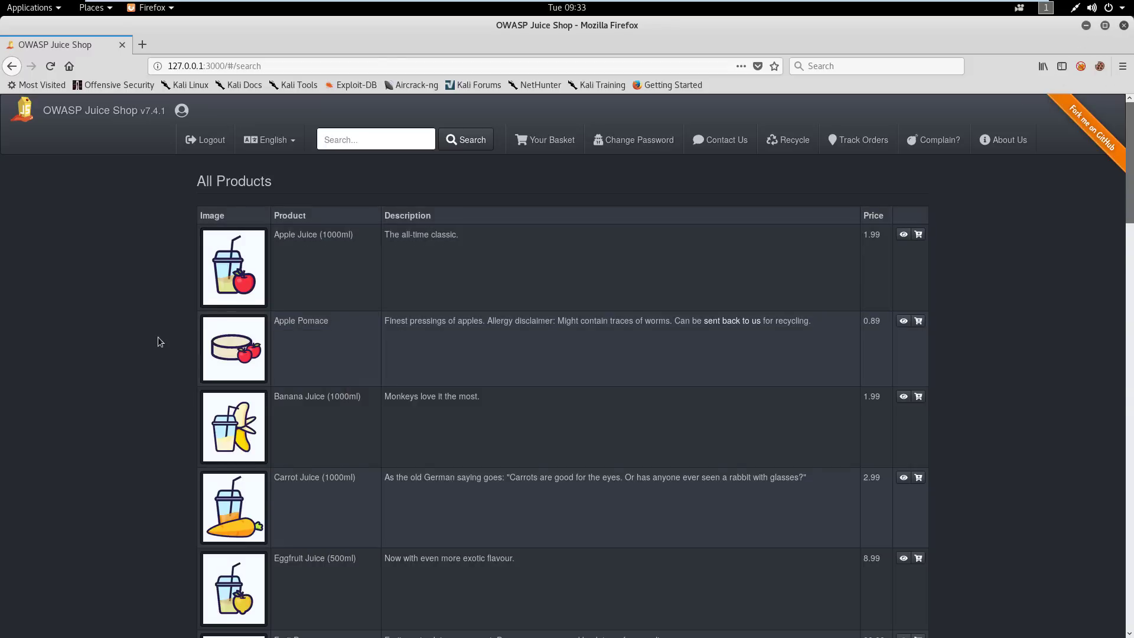
pyautogui.rightClick(159, 338)
pyautogui.click(203, 482)
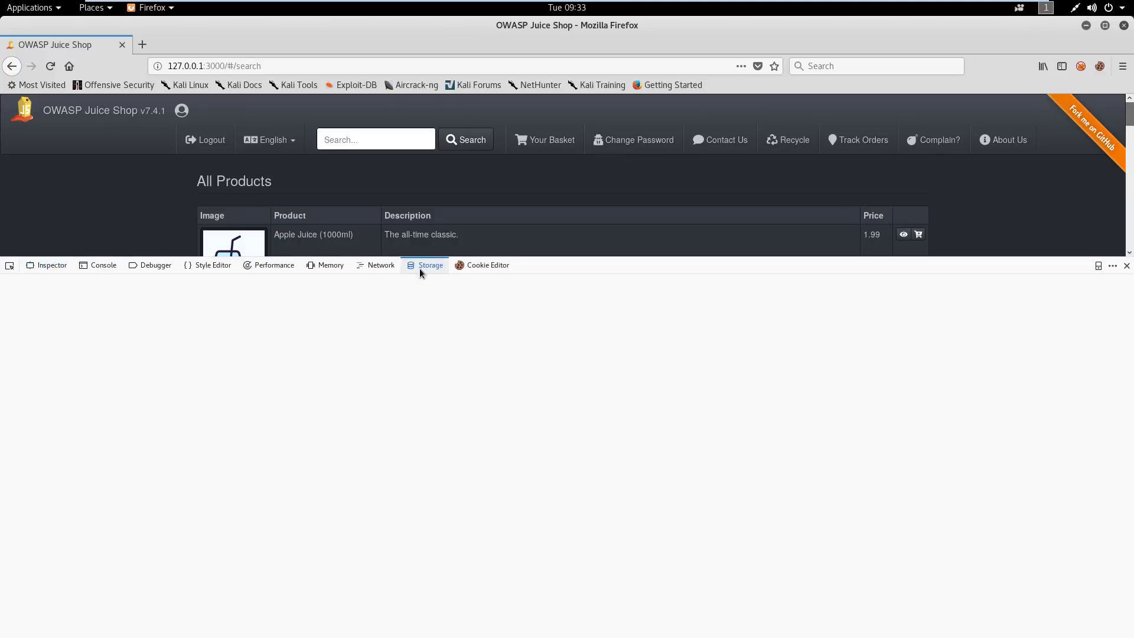
# View the 127.0.0.1:3000 cookies in Storage and show the token cookie's HttpOnly flag is false.
pyautogui.click(421, 268)
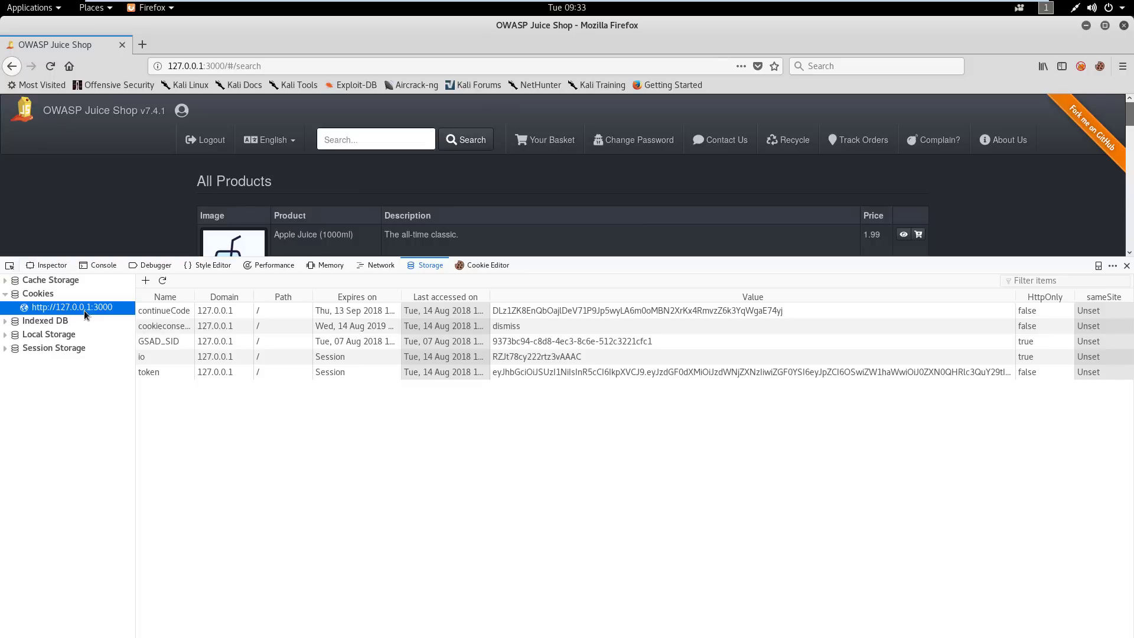
pyautogui.click(177, 376)
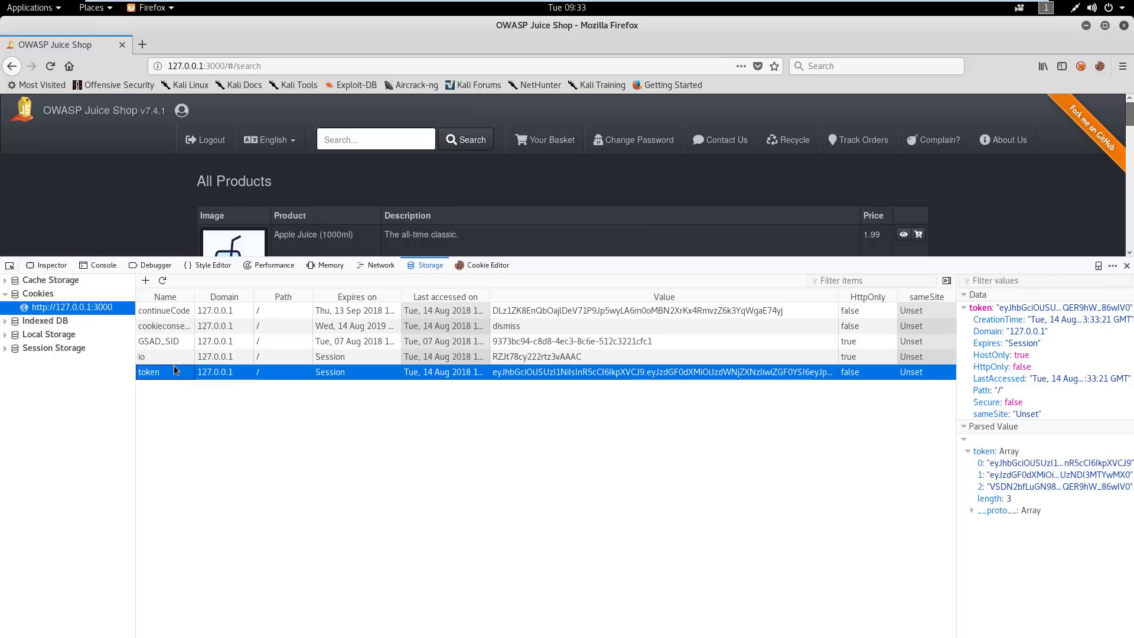
pyautogui.click(958, 411)
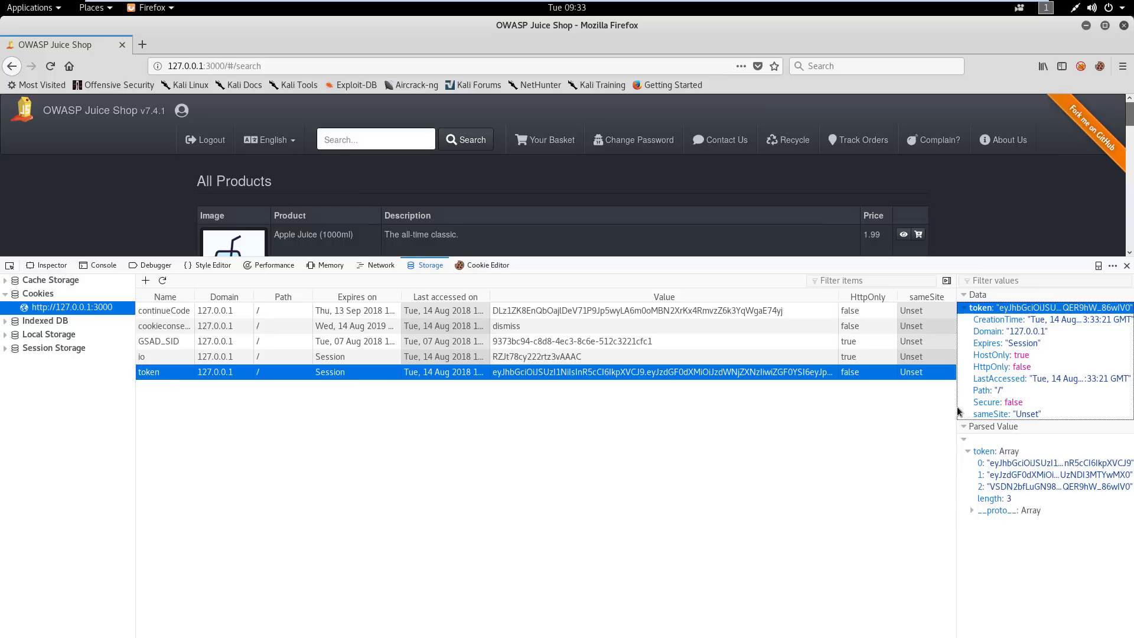
pyautogui.moveTo(958, 411); pyautogui.dragTo(834, 412)
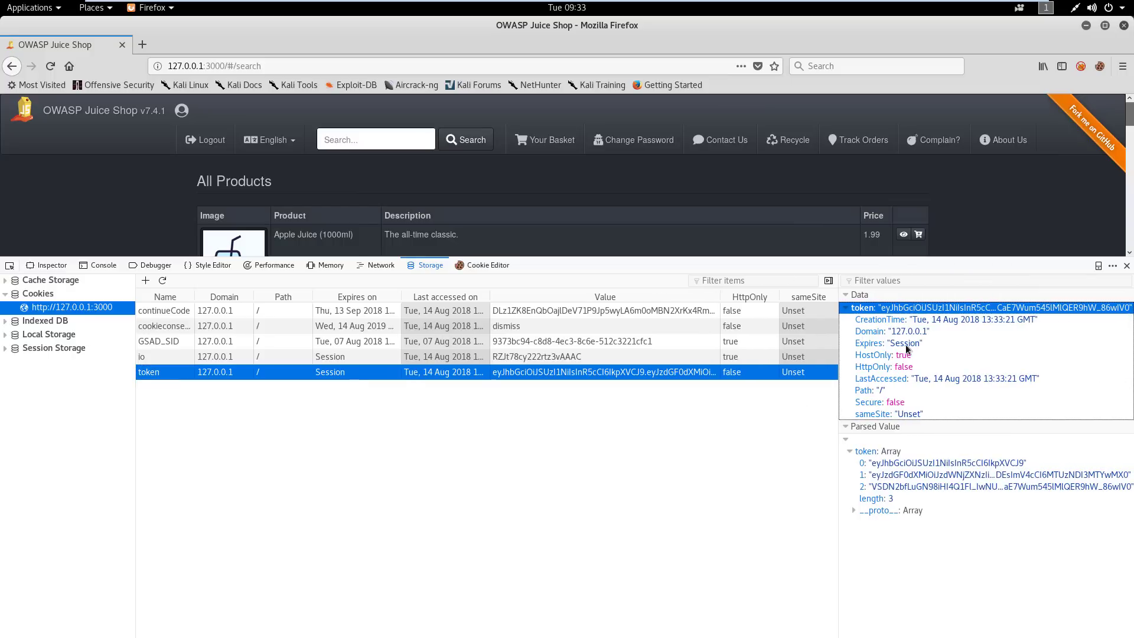
pyautogui.click(879, 365)
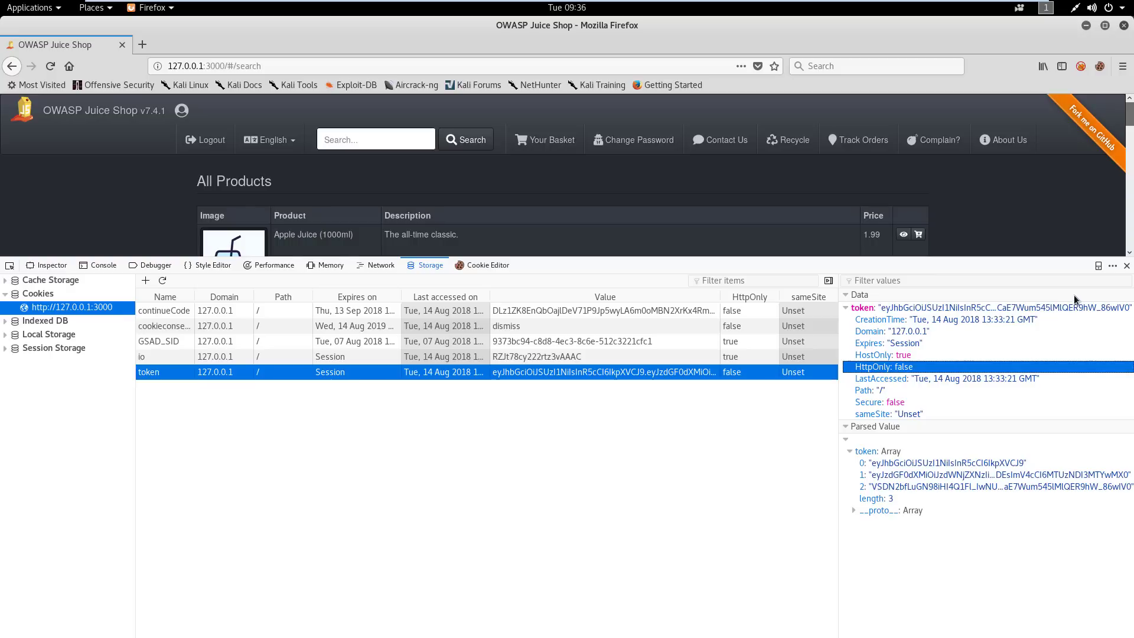
# Close devtools and search for <script>alert(document.cookie)</script> so a cookie alert pops up.
pyautogui.click(1128, 265)
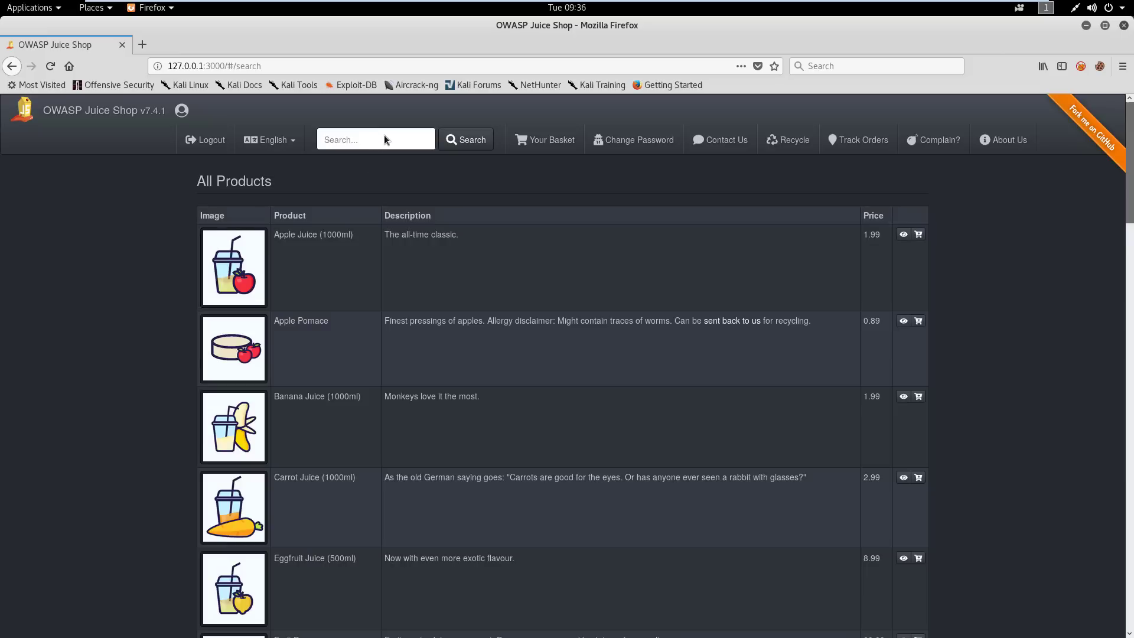
pyautogui.click(384, 136)
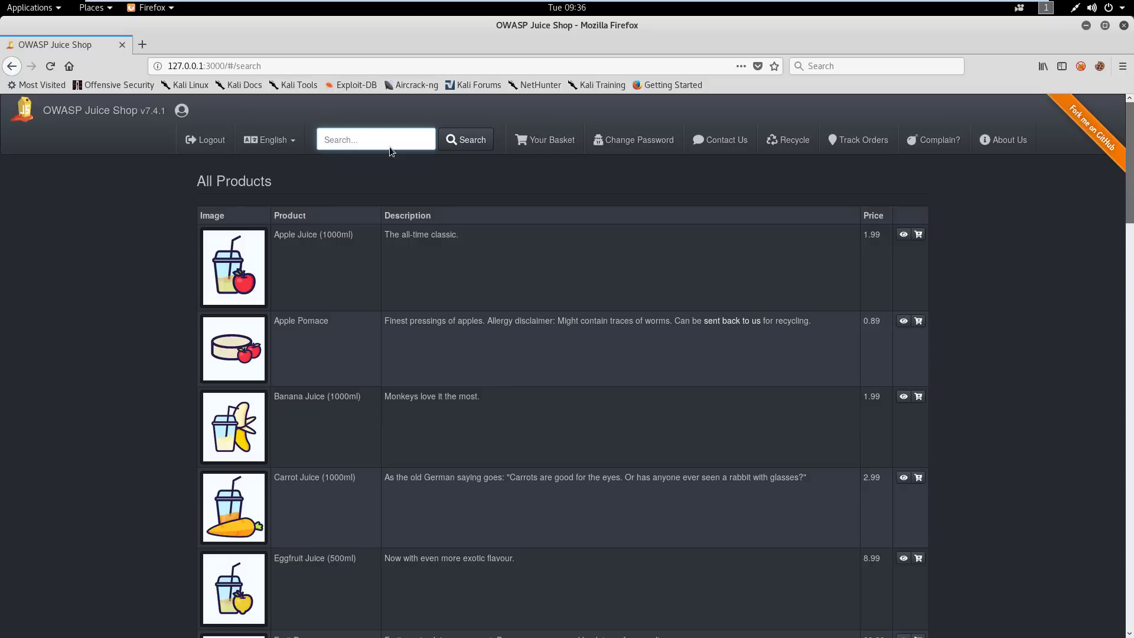
pyautogui.write('<script')
pyautogui.write('.cookie')
pyautogui.write(')')
pyautogui.write('</sc')
pyautogui.write('rip')
pyautogui.write('t>')
pyautogui.press('Return')
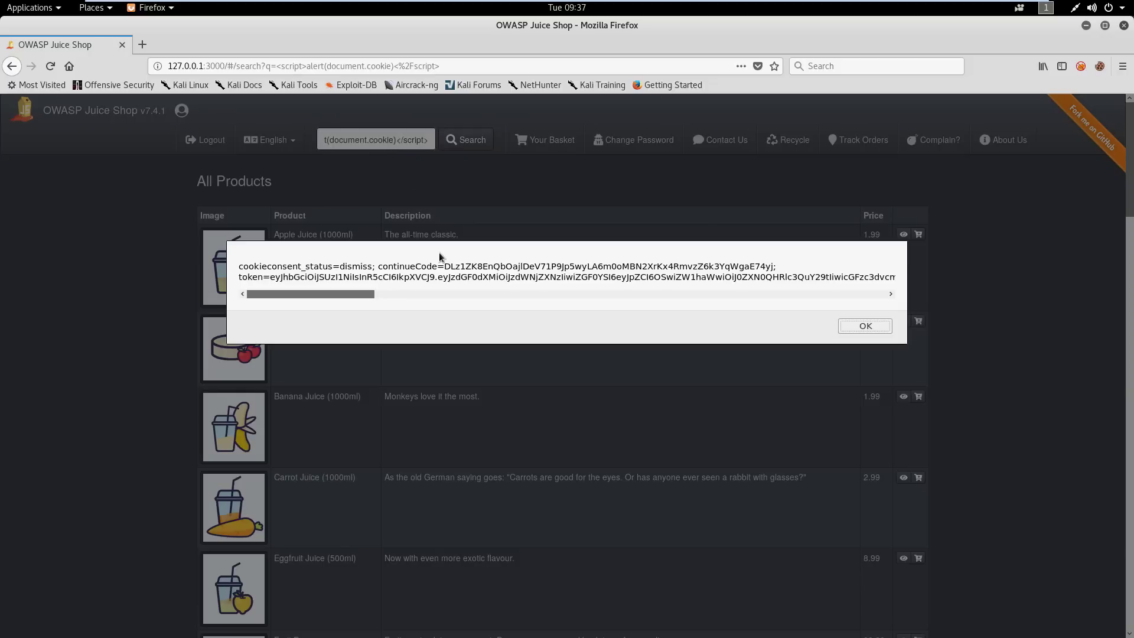
pyautogui.moveTo(354, 294)
pyautogui.mouseDown()
pyautogui.moveTo(369, 297)
pyautogui.moveTo(336, 296)
pyautogui.mouseUp()
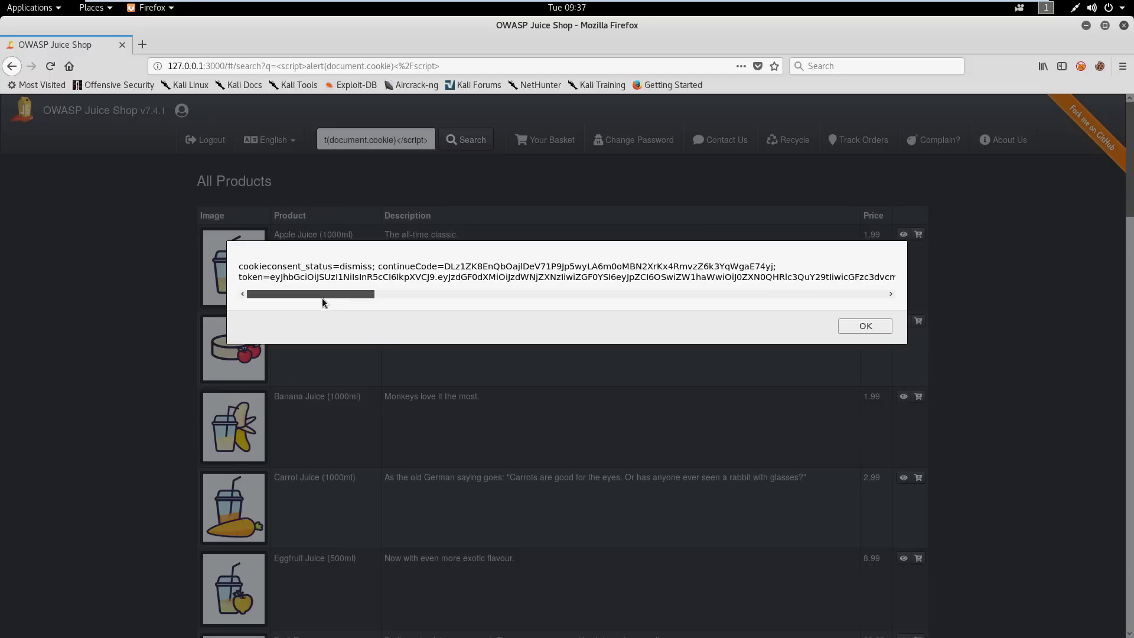
# Select the whole cookie string in the alert, including the token.
pyautogui.moveTo(239, 266); pyautogui.dragTo(570, 287)
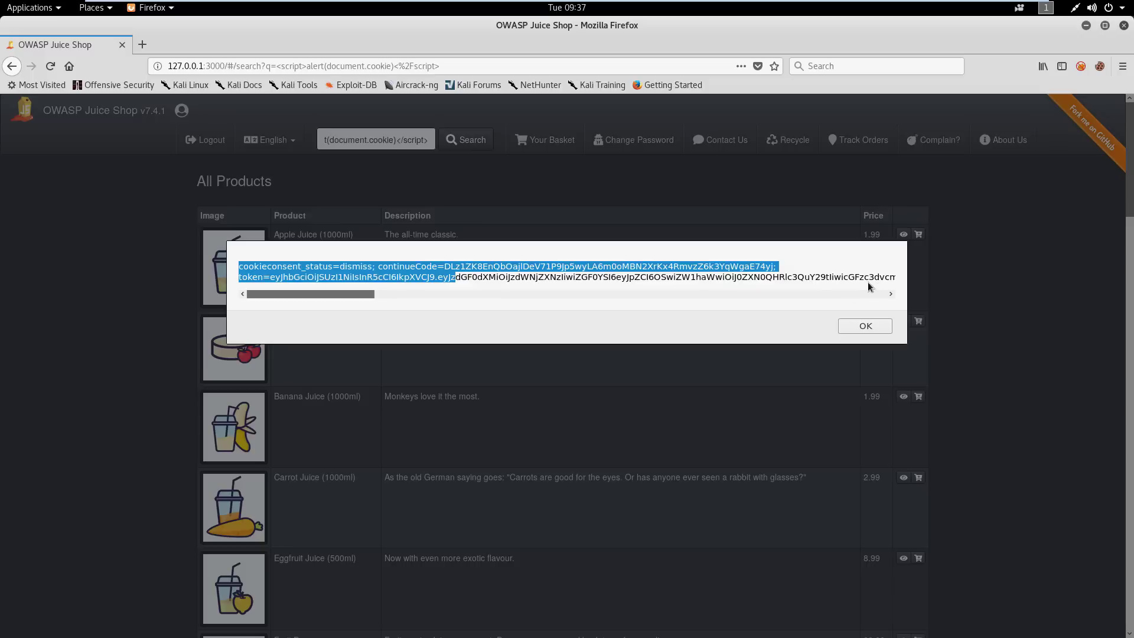
pyautogui.moveTo(864, 281); pyautogui.dragTo(780, 281)
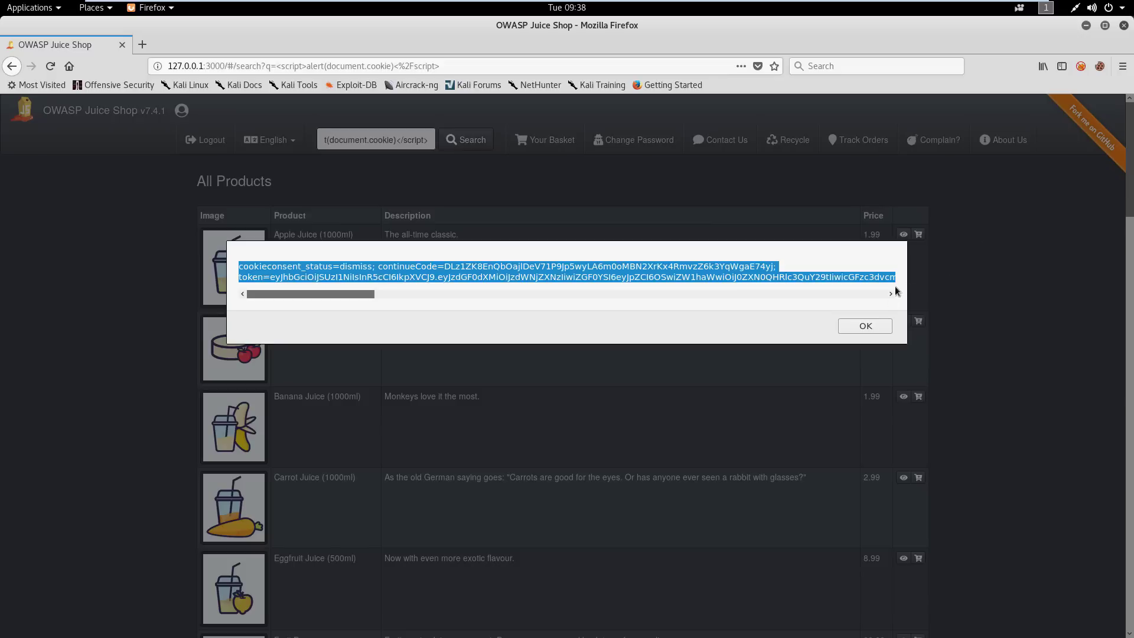
# Dismiss the cookie alert and delete the injected script from the search field.
pyautogui.click(870, 326)
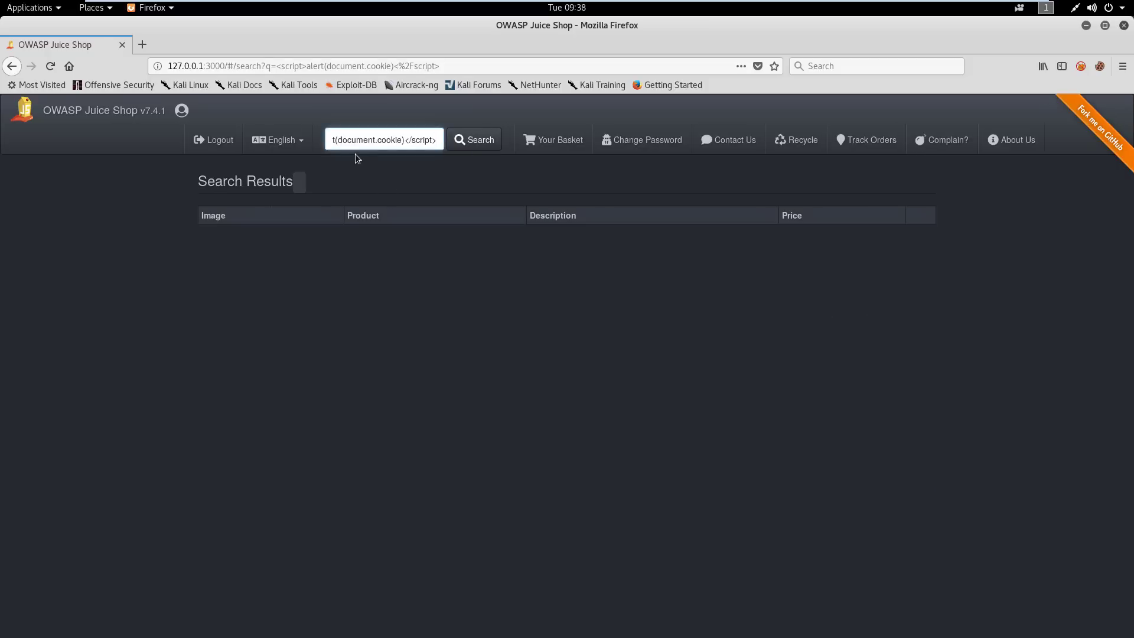
pyautogui.tripleClick(405, 137)
pyautogui.press('BackSpace')
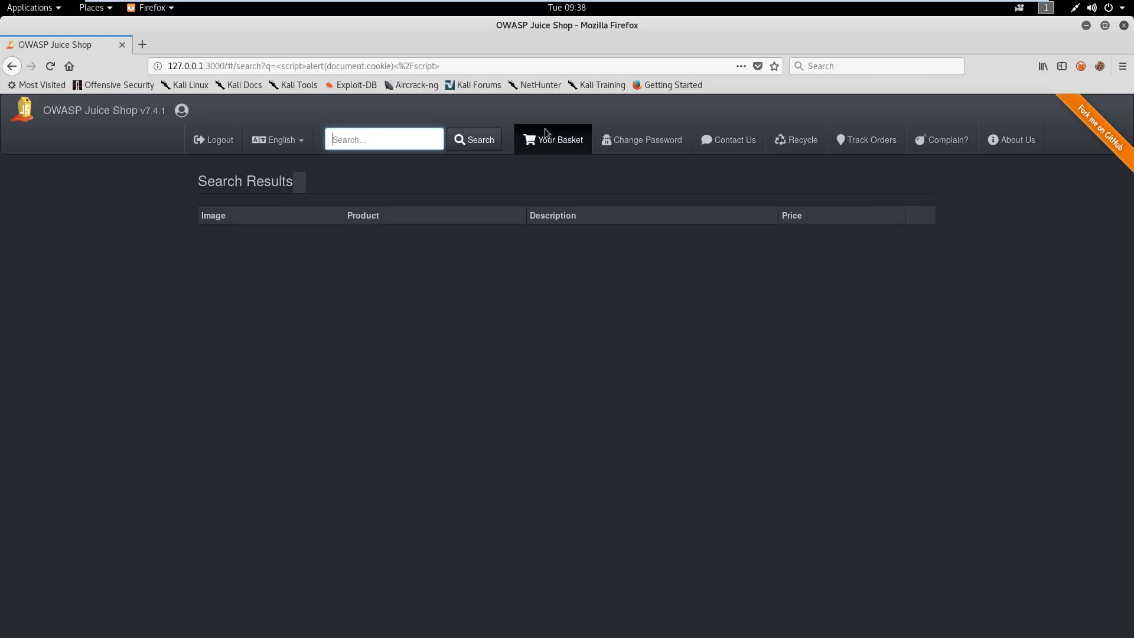
# On Contact Us, begin the comment with <<script>test</script>script> as the test user.
pyautogui.click(733, 147)
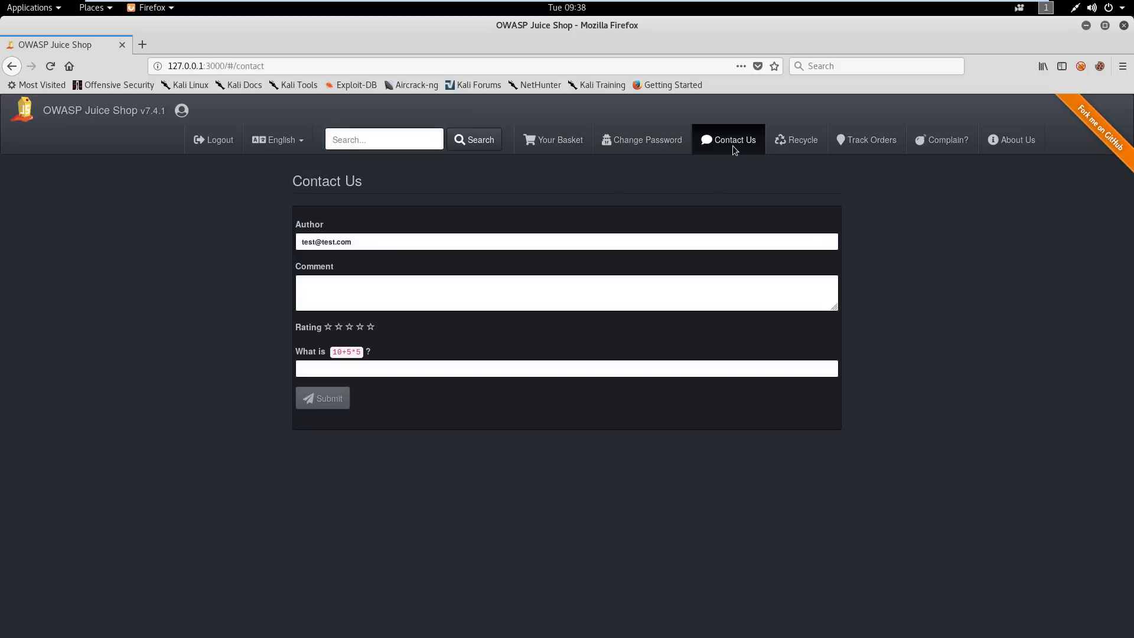
pyautogui.click(415, 306)
pyautogui.doubleClick(347, 243)
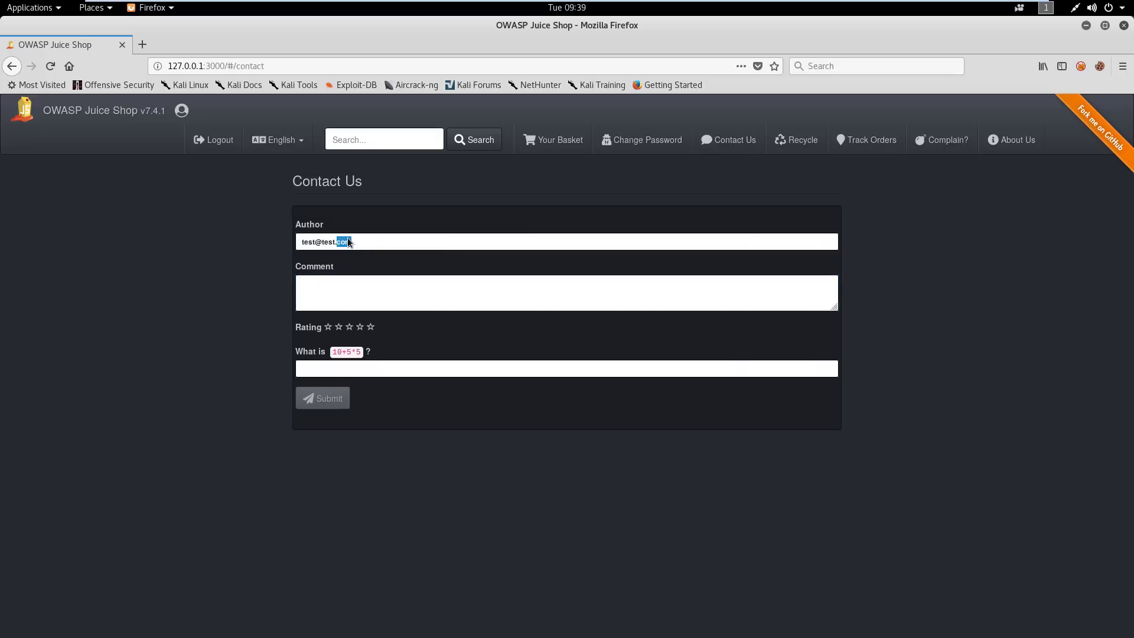
pyautogui.click(387, 293)
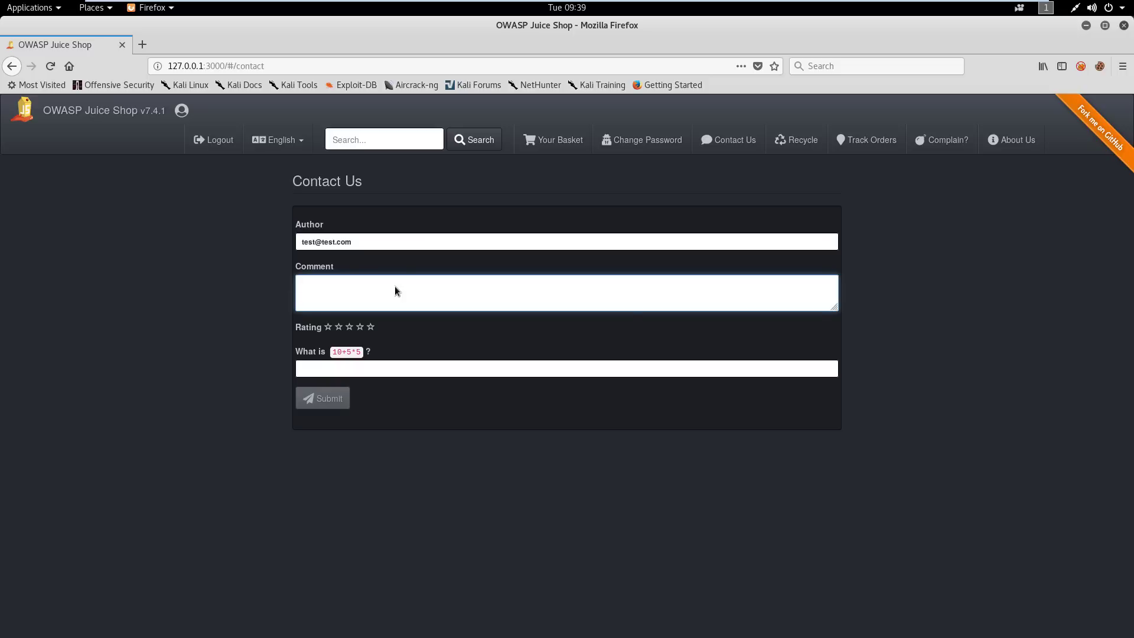
pyautogui.write('<')
pyautogui.press('BackSpace')
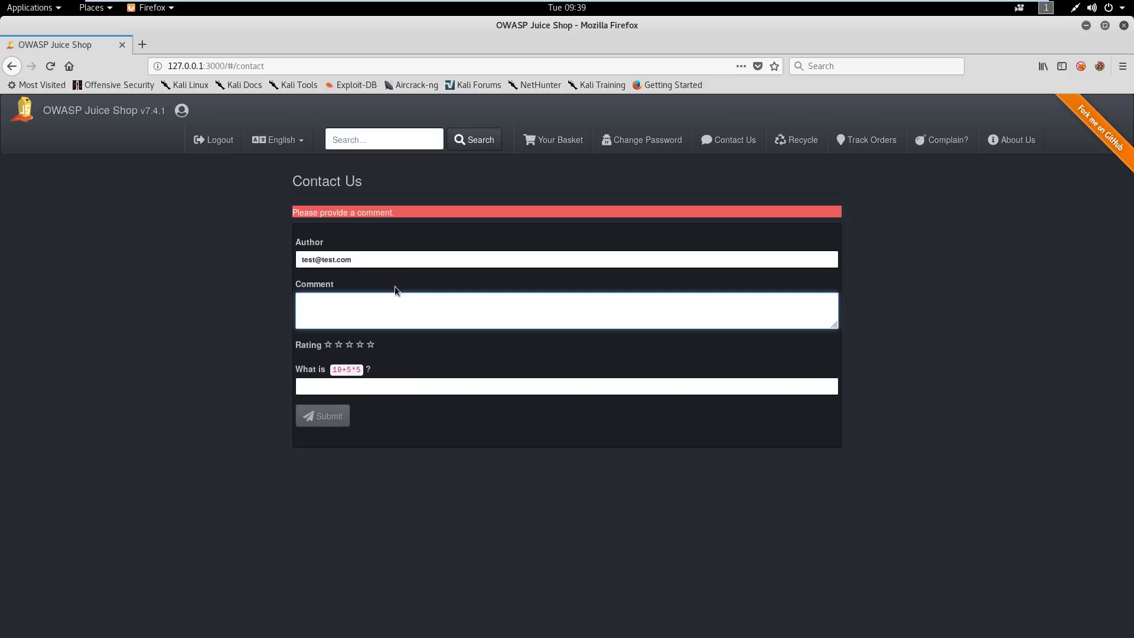
pyautogui.write('<sc')
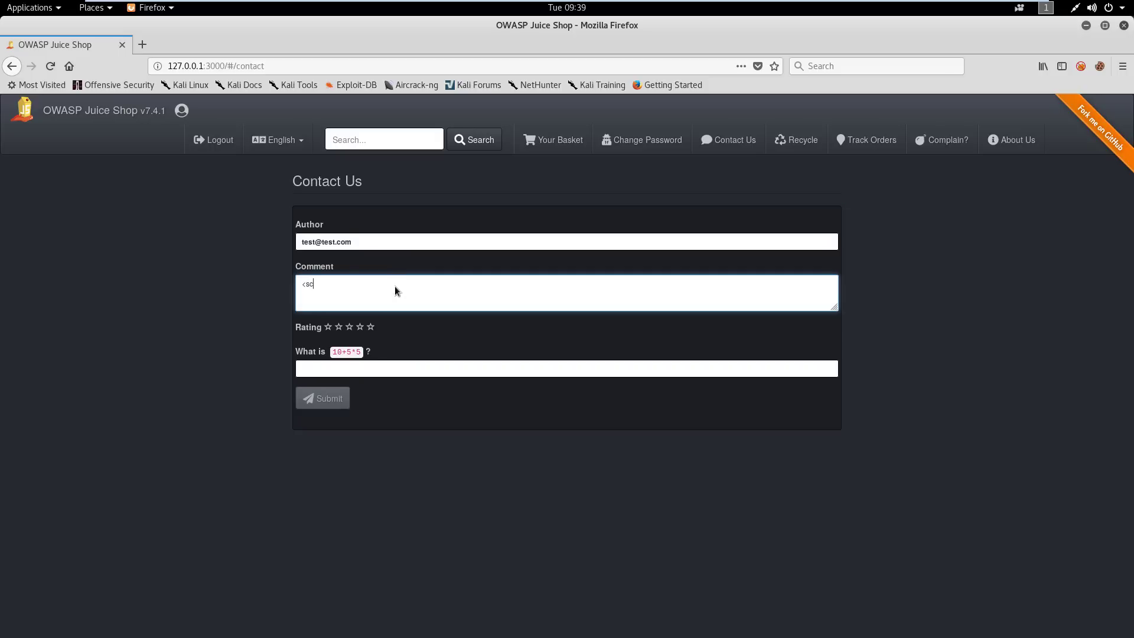
pyautogui.write('ript>')
pyautogui.write('tes')
pyautogui.write('s')
pyautogui.write('/sc')
pyautogui.write('riopt')
pyautogui.write('<')
# Finish the nested script comment alerting document.cookie, fixing typos in the closing tag.
pyautogui.hotkey('ctrl', '+')
pyautogui.hotkey('ctrl', '+')
pyautogui.hotkey('ctrl', '+')
pyautogui.hotkey('ctrl', '+')
pyautogui.hotkey('ctrl', '+')
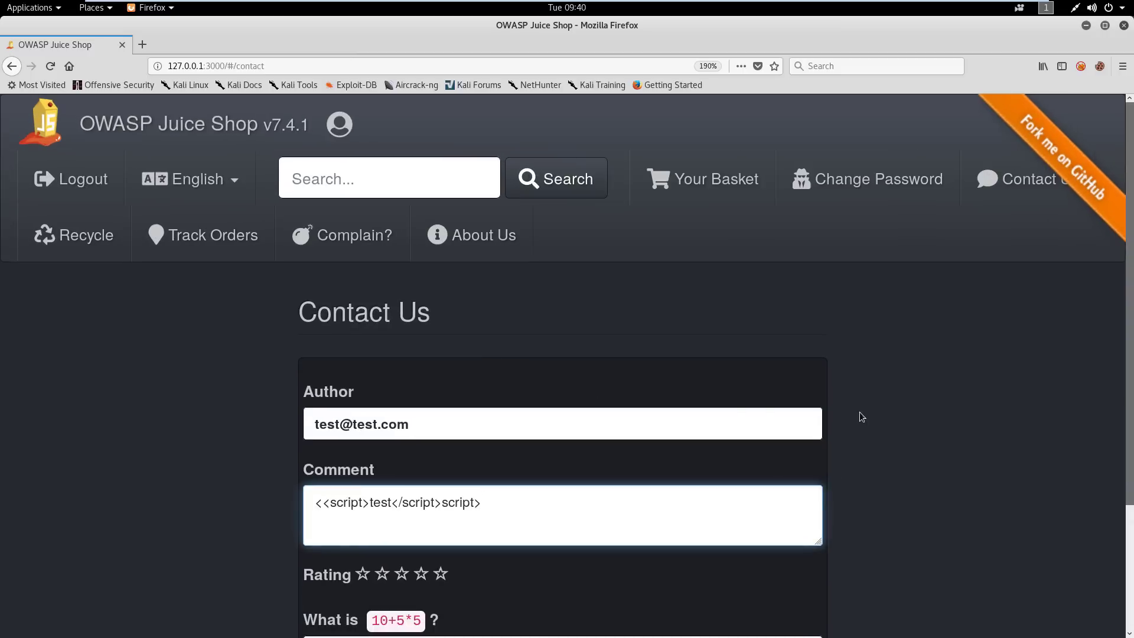
pyautogui.scroll(-3, 863, 411)
pyautogui.write('alert(do')
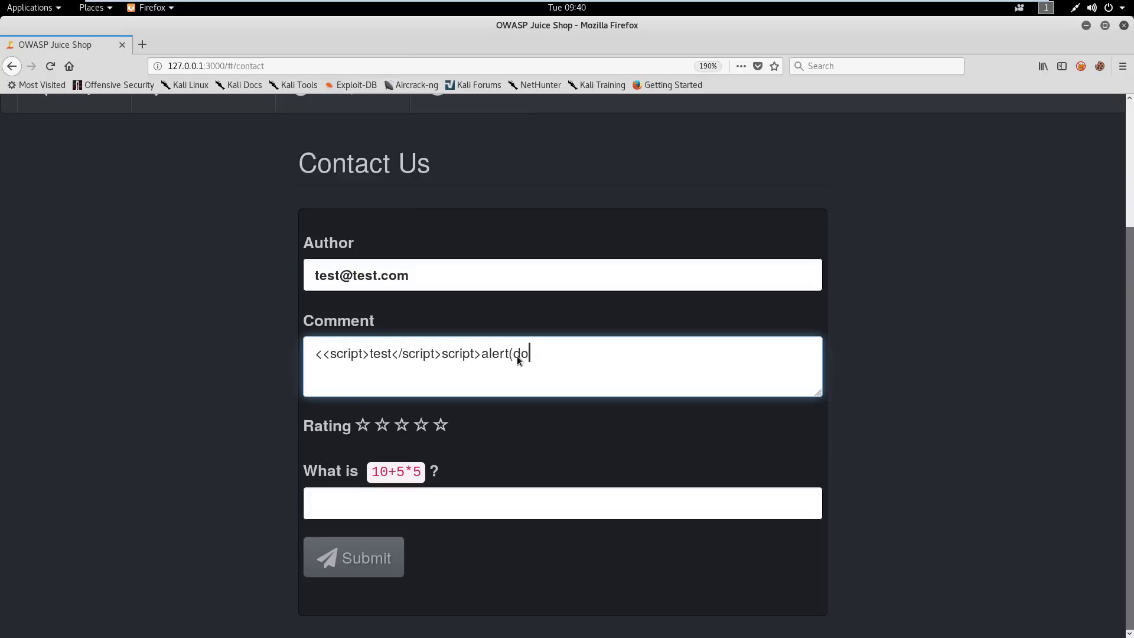
pyautogui.write('cument')
pyautogui.write('.cook')
pyautogui.write('ie')
pyautogui.press('BackSpace')
pyautogui.press('BackSpace')
pyautogui.write('ie')
pyautogui.write(')<,s')
pyautogui.write('cript')
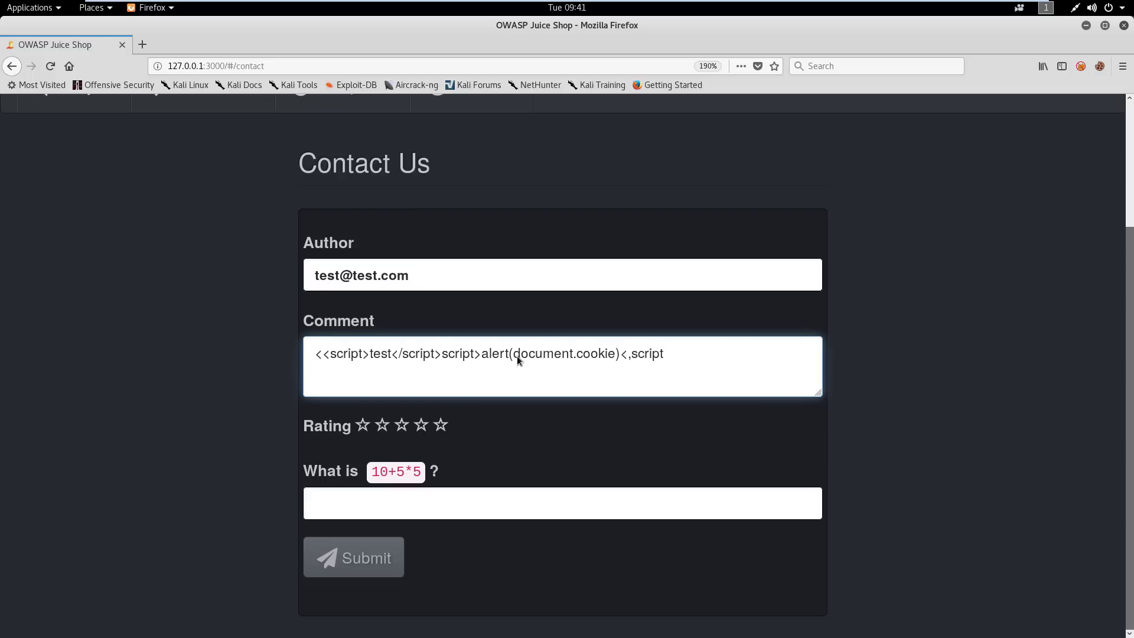
pyautogui.press('Left')
pyautogui.press('Left')
pyautogui.press('Left')
pyautogui.press('Left')
pyautogui.press('Left')
pyautogui.press('Left')
pyautogui.press('BackSpace')
pyautogui.write('<')
pyautogui.press('Right')
pyautogui.press('Right')
pyautogui.press('Right')
pyautogui.press('Right')
pyautogui.press('Right')
pyautogui.press('Right')
pyautogui.write('>/')
pyautogui.write('s')
pyautogui.write('cript>')
# Rate the feedback five stars and focus the captcha answer field.
pyautogui.click(440, 425)
pyautogui.click(432, 498)
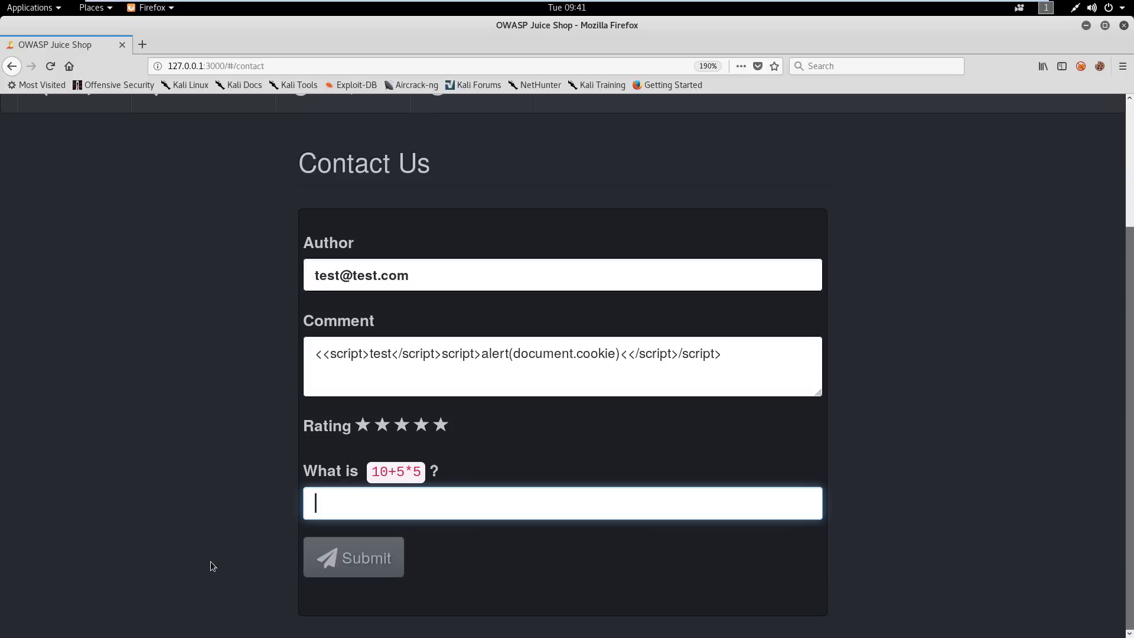
pyautogui.click(567, 321)
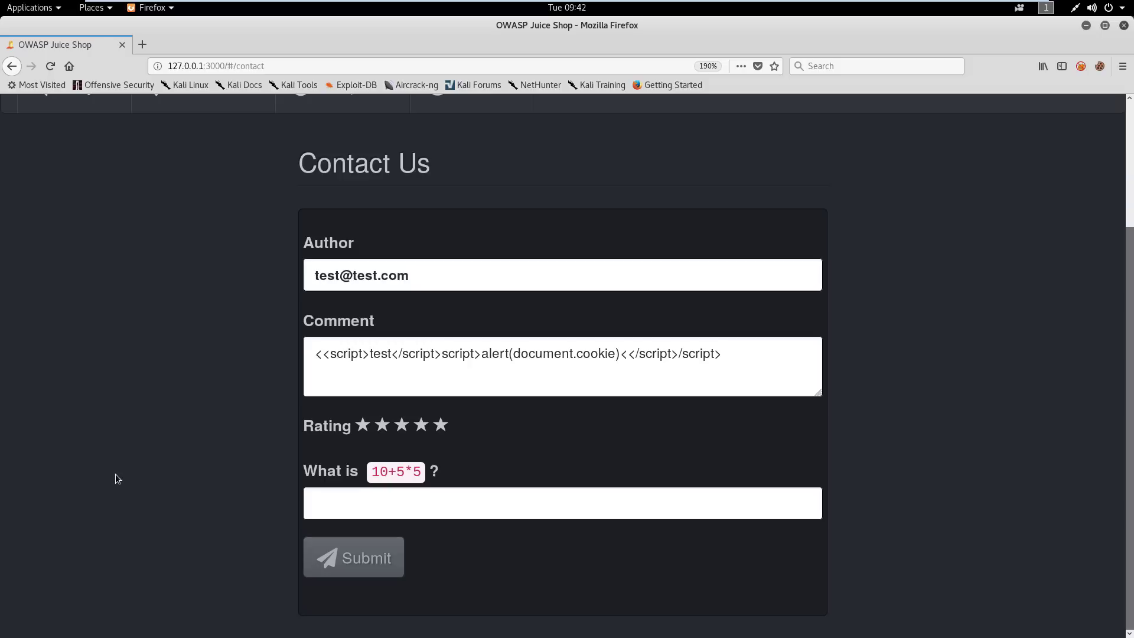
pyautogui.click(433, 516)
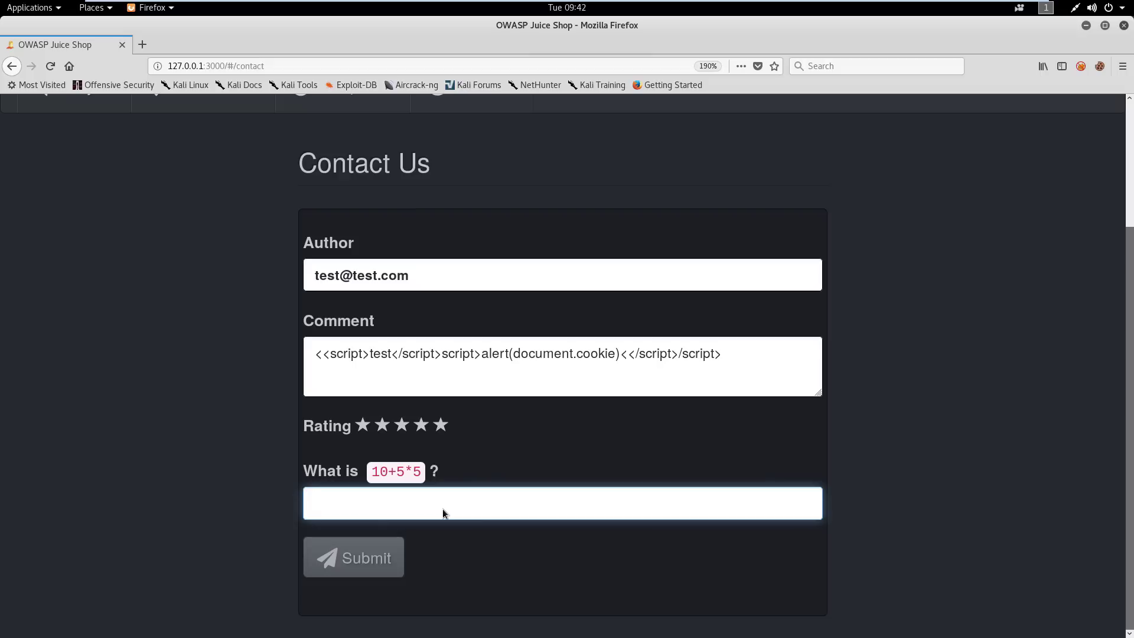
pyautogui.write('75')
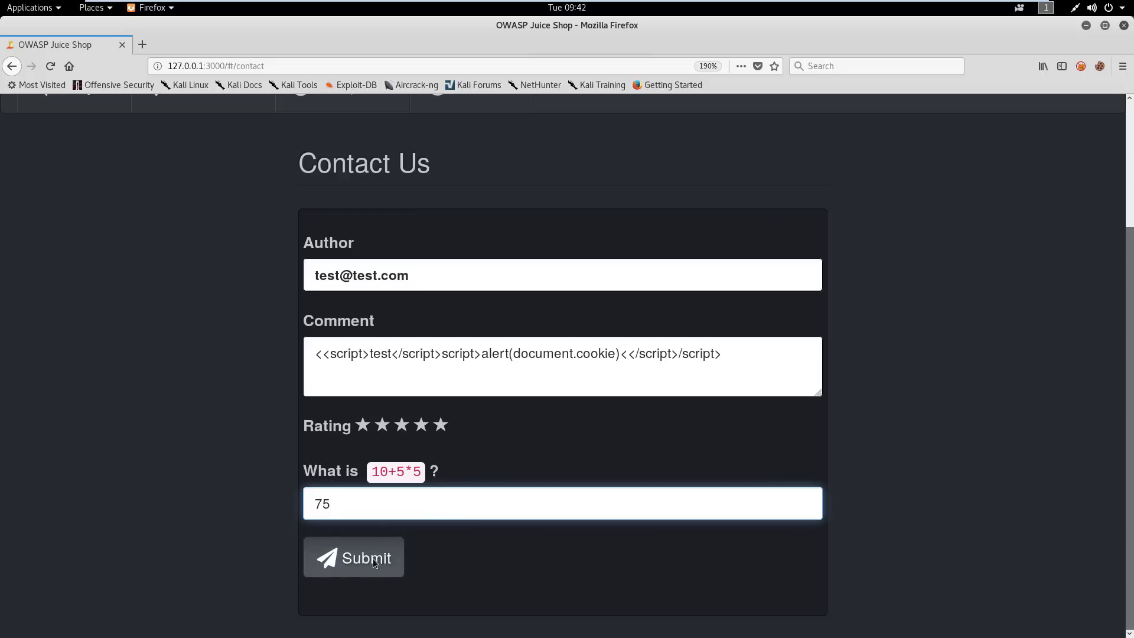
# Submit the feedback with captcha answer 75, which Juice Shop rejects as a wrong CAPTCHA.
pyautogui.click(379, 561)
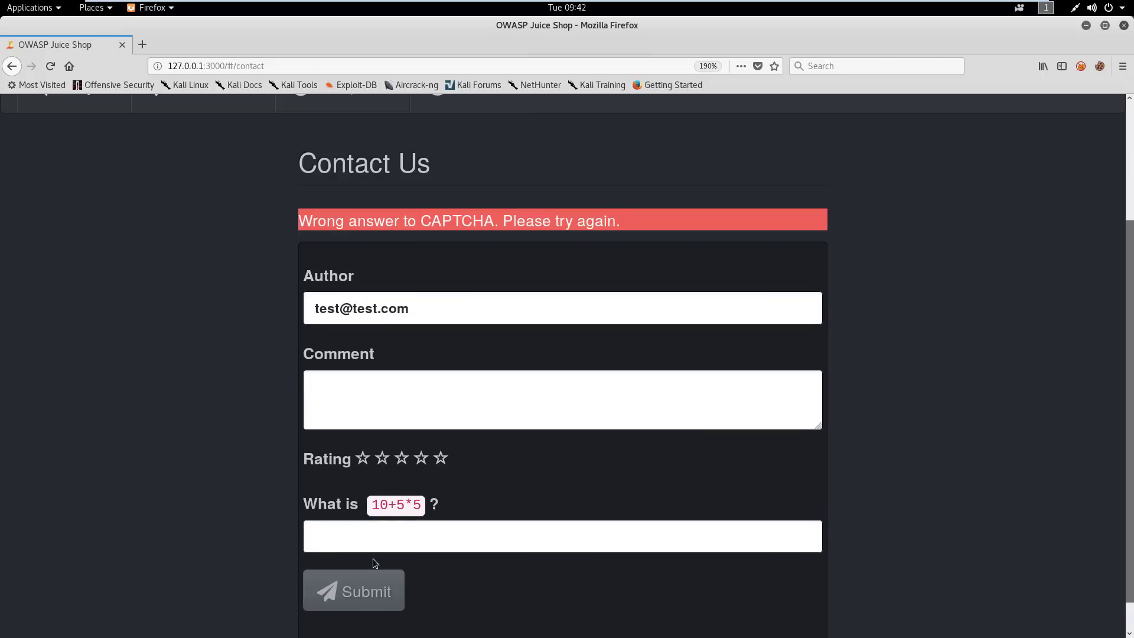
pyautogui.scroll(-1, 372, 563)
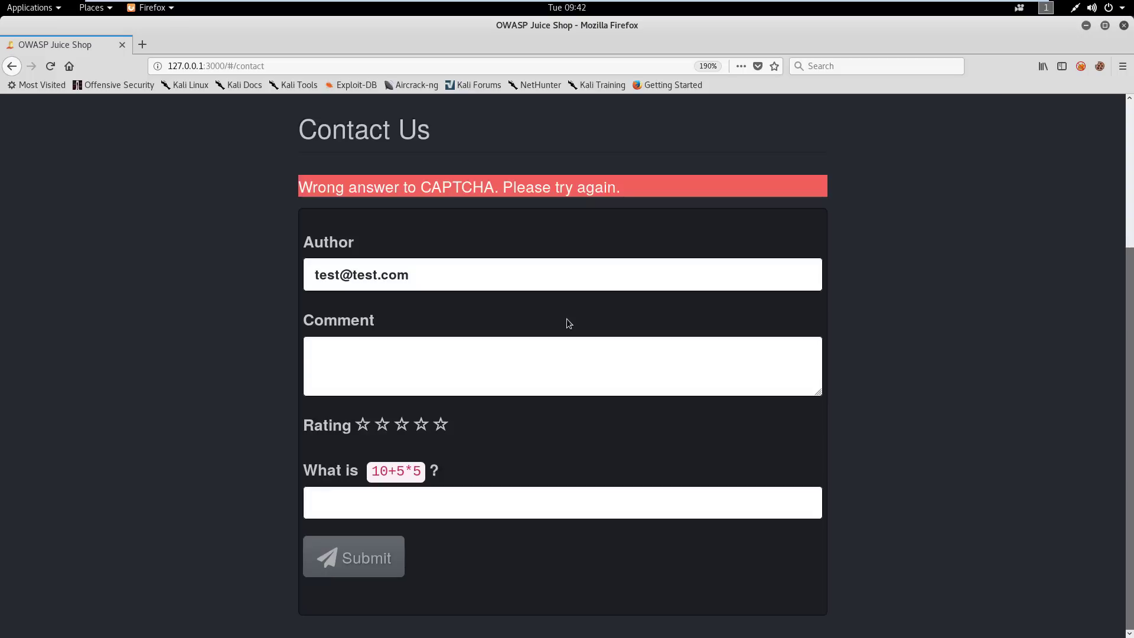
# Re-enter captcha 35 and fix the comment to <<script>test</script>script>alert(document.cookie)<</script>/script>.
pyautogui.click(416, 514)
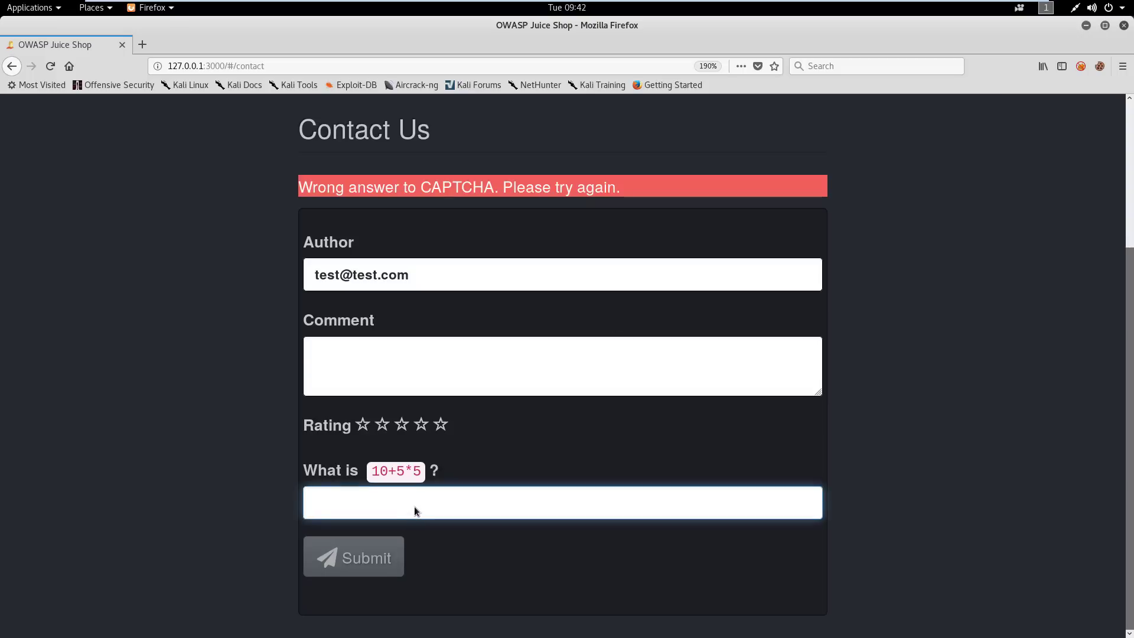
pyautogui.write('35')
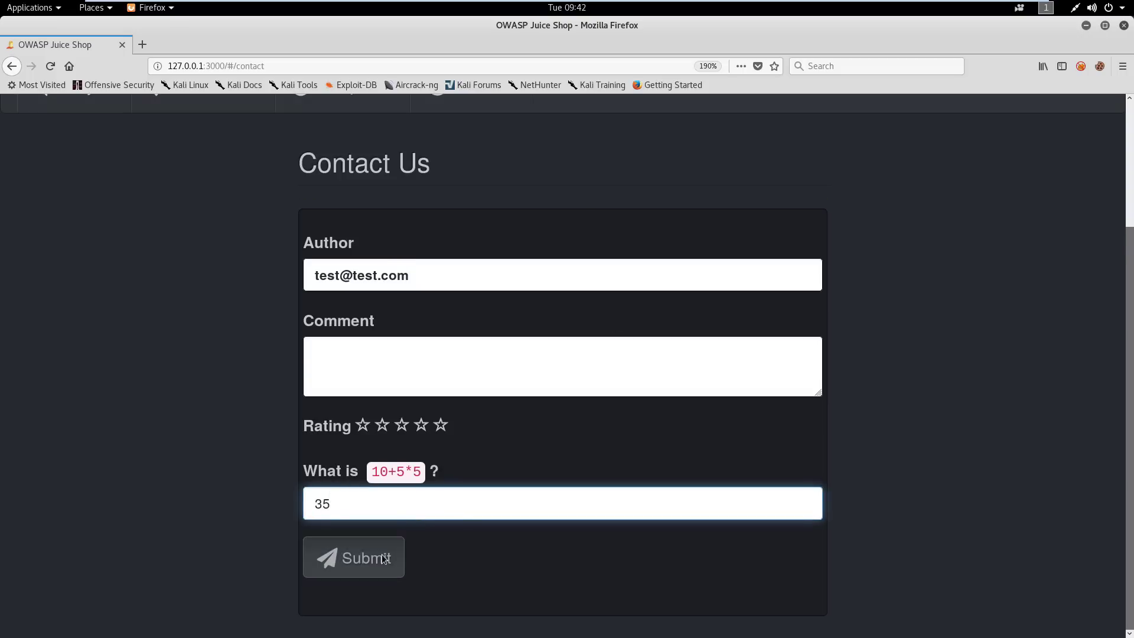
pyautogui.click(371, 359)
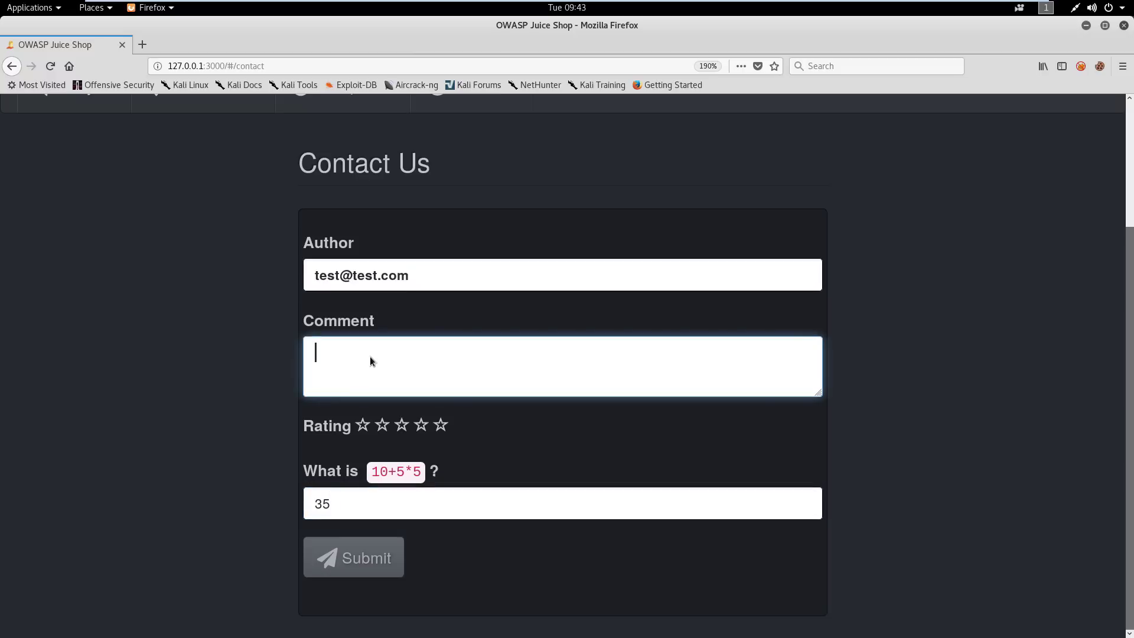
pyautogui.write('<<')
pyautogui.write('s')
pyautogui.write('/script')
pyautogui.write('>scri')
pyautogui.press('BackSpace')
pyautogui.press('BackSpace')
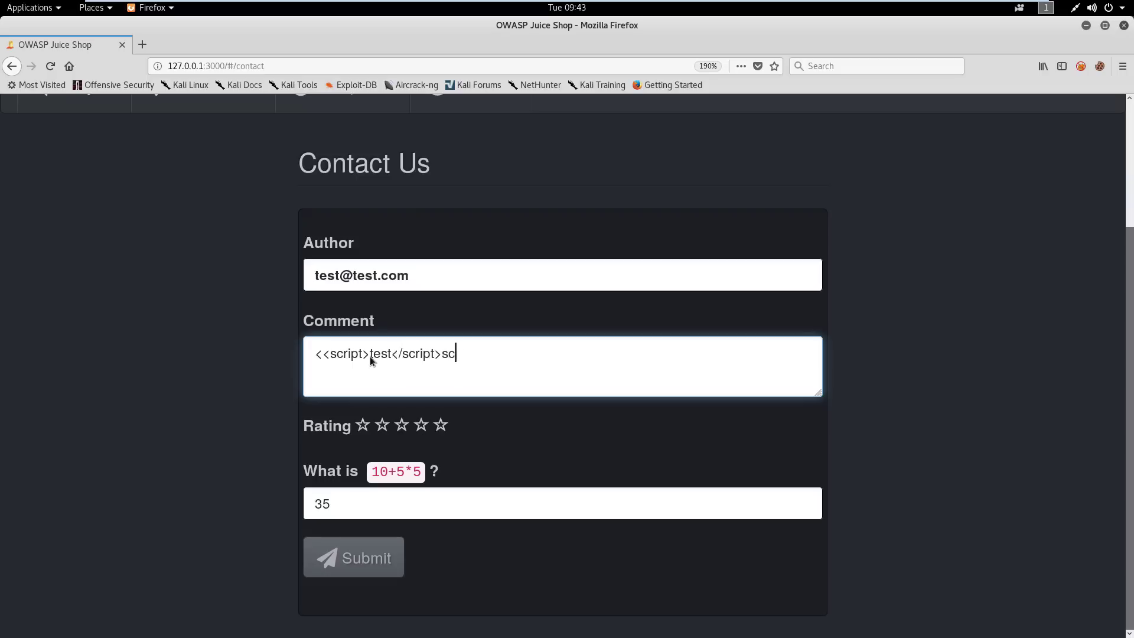
pyautogui.write('ipt>')
pyautogui.write('aler')
pyautogui.write('(')
pyautogui.press('BackSpace')
pyautogui.press('BackSpace')
pyautogui.write('r')
pyautogui.write('t')
pyautogui.press('Left')
pyautogui.press('Left')
pyautogui.press('Left')
pyautogui.press('Left')
pyautogui.press('Left')
pyautogui.press('Left')
pyautogui.press('Left')
pyautogui.press('Left')
pyautogui.write('rt')
pyautogui.write('(socumernt')
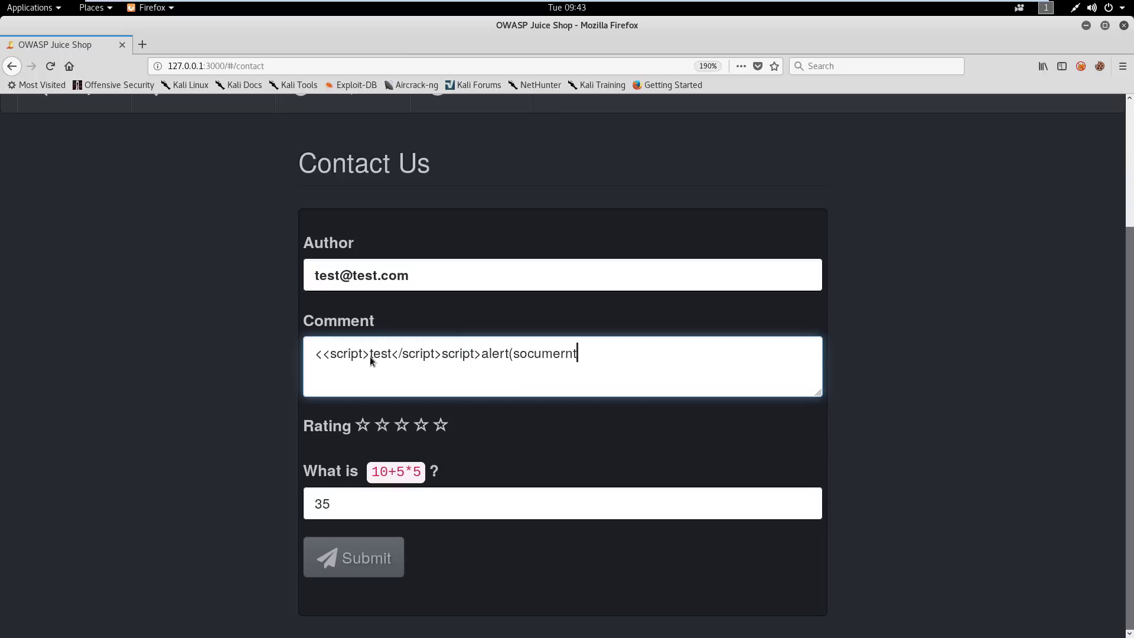
pyautogui.press('BackSpace')
pyautogui.press('BackSpace')
pyautogui.press('BackSpace')
pyautogui.press('BackSpace')
pyautogui.press('BackSpace')
pyautogui.press('BackSpace')
pyautogui.press('BackSpace')
pyautogui.press('BackSpace')
pyautogui.write('document')
pyautogui.write('.cooke')
pyautogui.press('BackSpace')
pyautogui.write('ie')
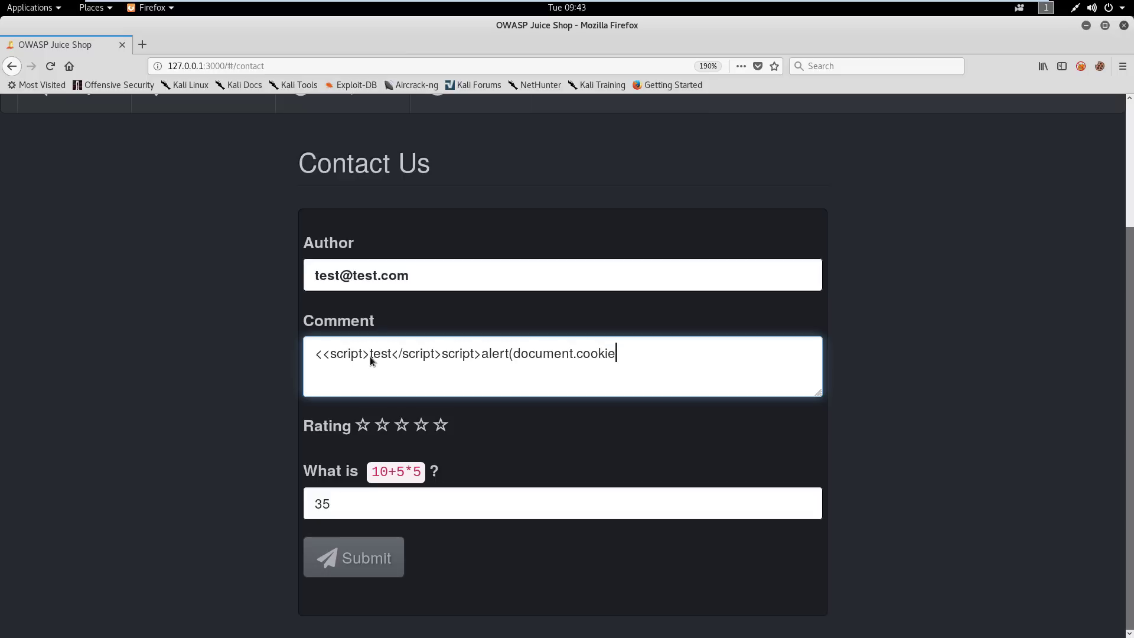
pyautogui.write(')')
pyautogui.write('<<')
pyautogui.write('/scri')
pyautogui.write('pt>')
pyautogui.write('/sc')
pyautogui.write('rip')
pyautogui.write('t>')
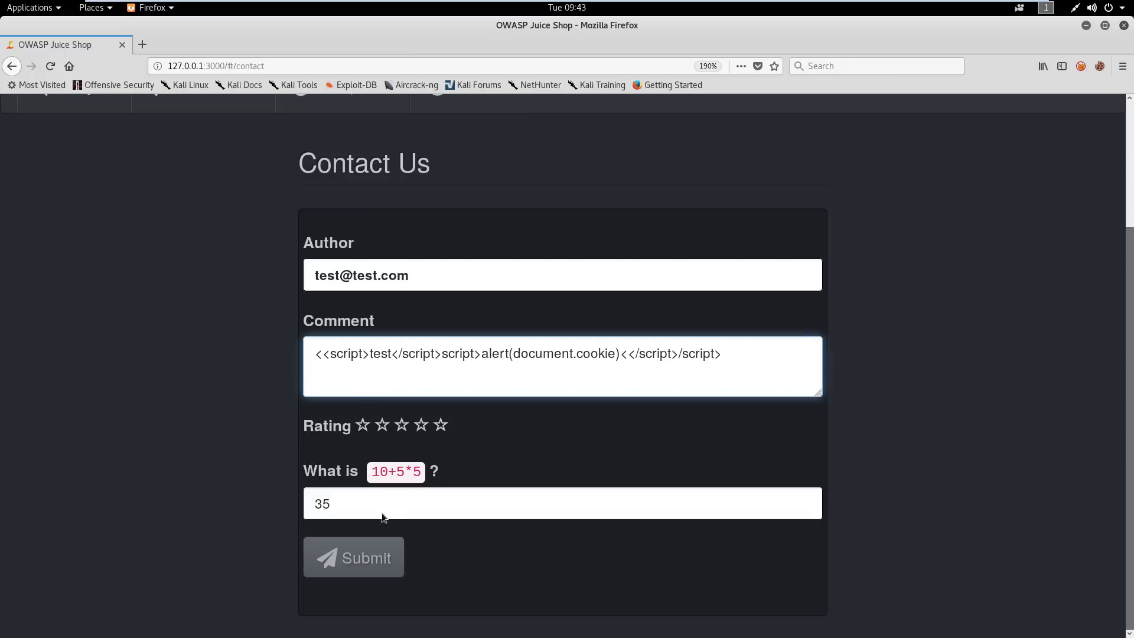
# Rate the feedback four stars and submit it, getting the thank-you confirmation.
pyautogui.click(416, 427)
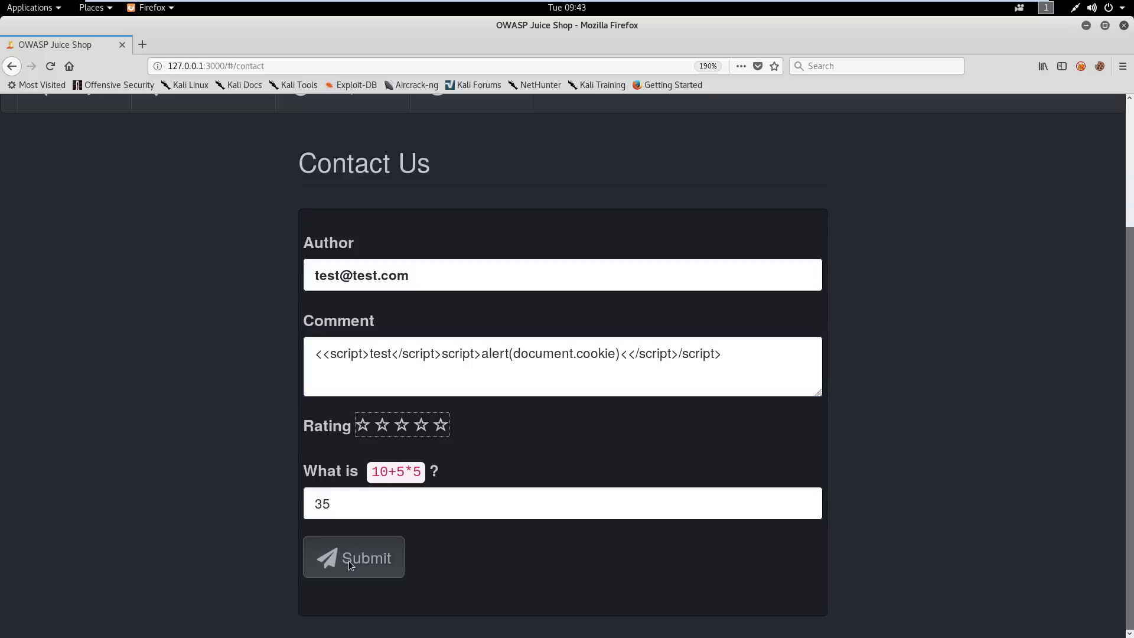
pyautogui.press('Right')
pyautogui.press('Right')
pyautogui.press('Right')
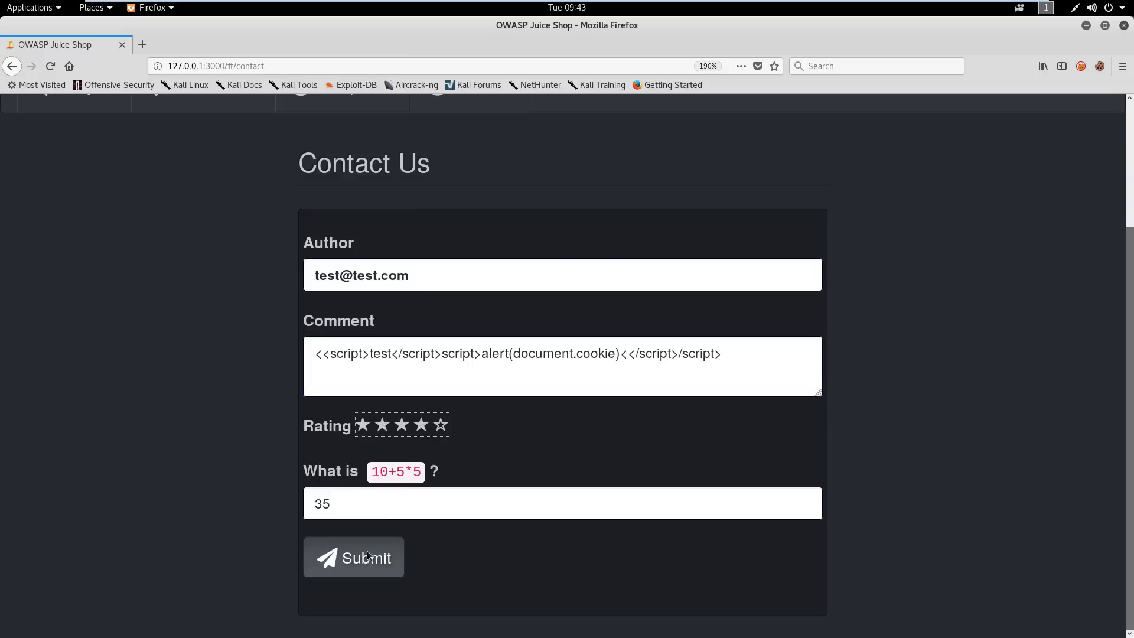
pyautogui.click(350, 561)
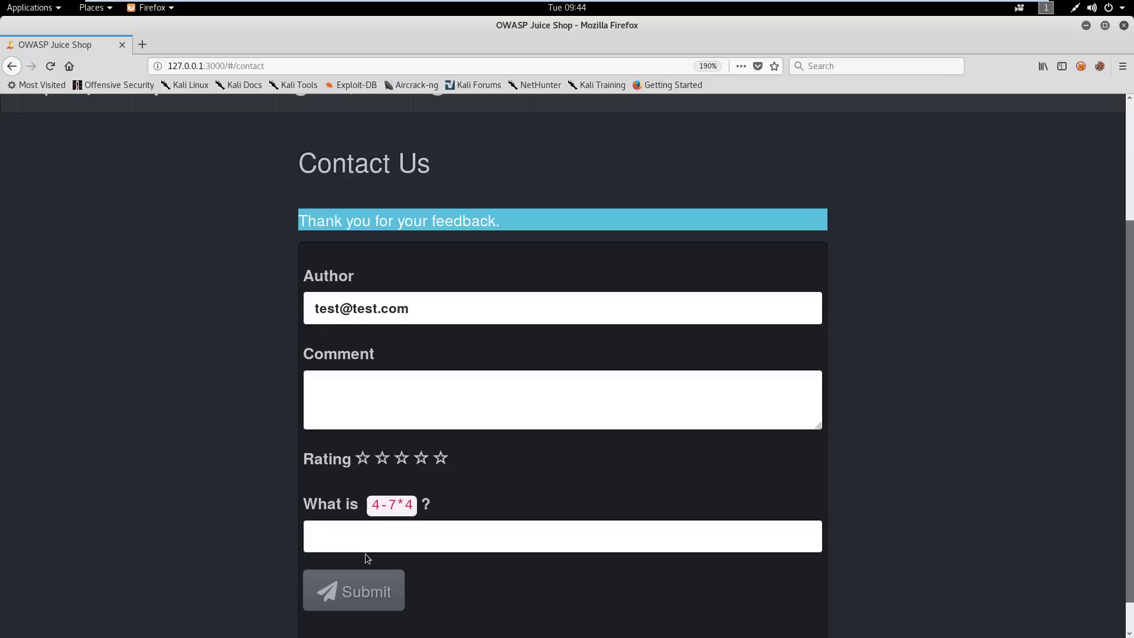
pyautogui.scroll(3, 455, 267)
# Adjust the browser zoom so the page header fits.
pyautogui.hotkey('ctrl', '-')
pyautogui.hotkey('ctrl', '-')
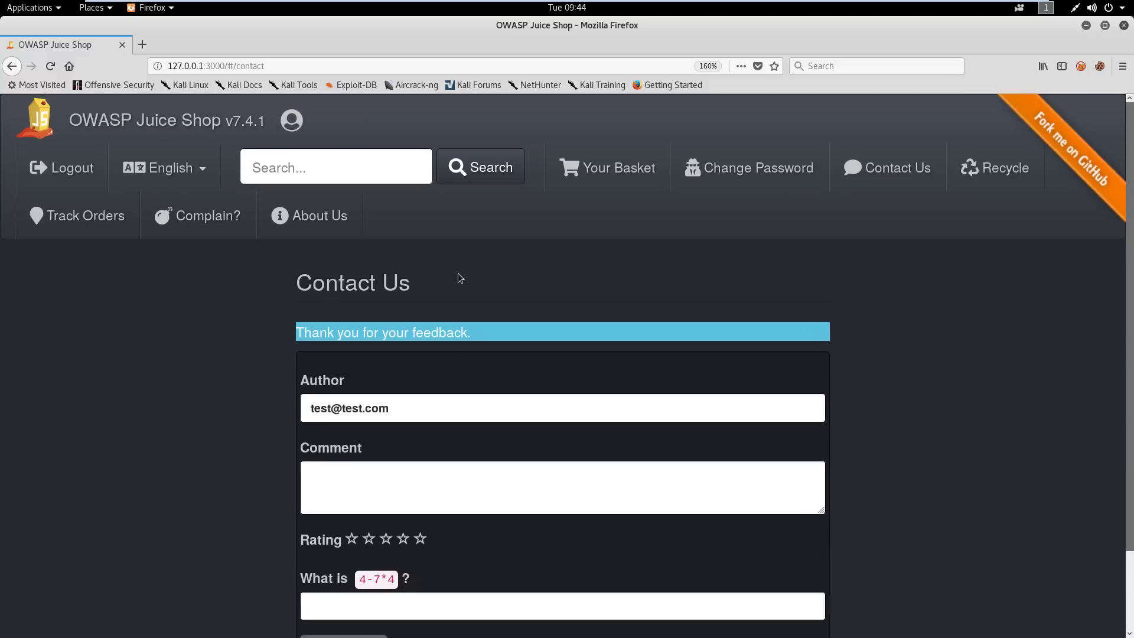
pyautogui.hotkey('ctrl', '-')
pyautogui.hotkey('ctrl', '-')
pyautogui.hotkey('ctrl', '+')
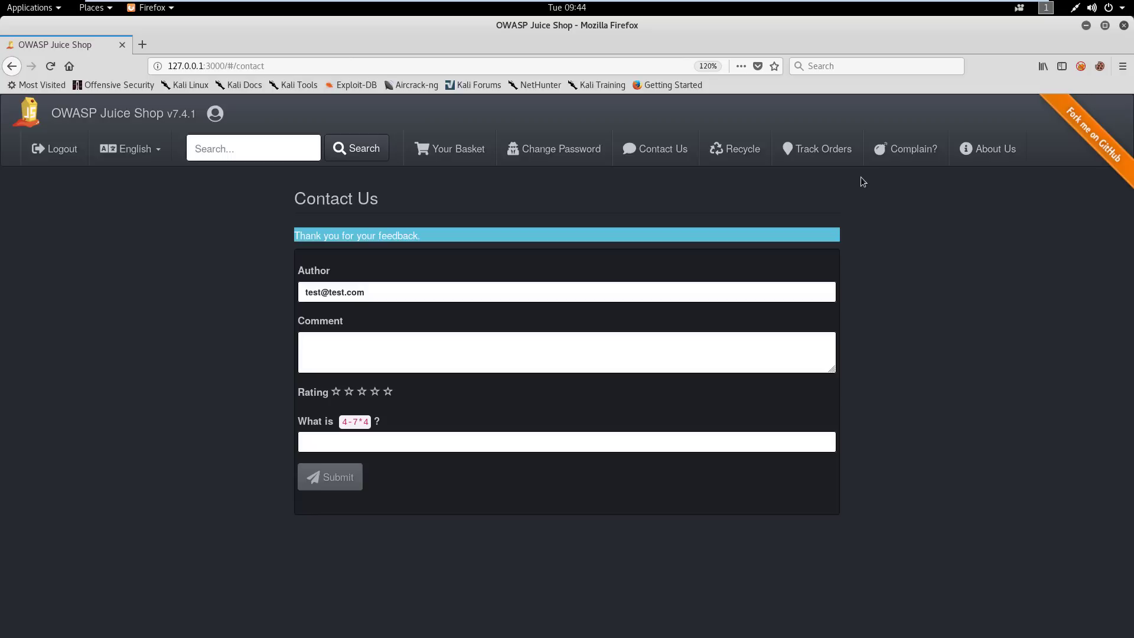
# Visit About Us so the stored script pops an alert listing document.cookie.
pyautogui.click(1004, 149)
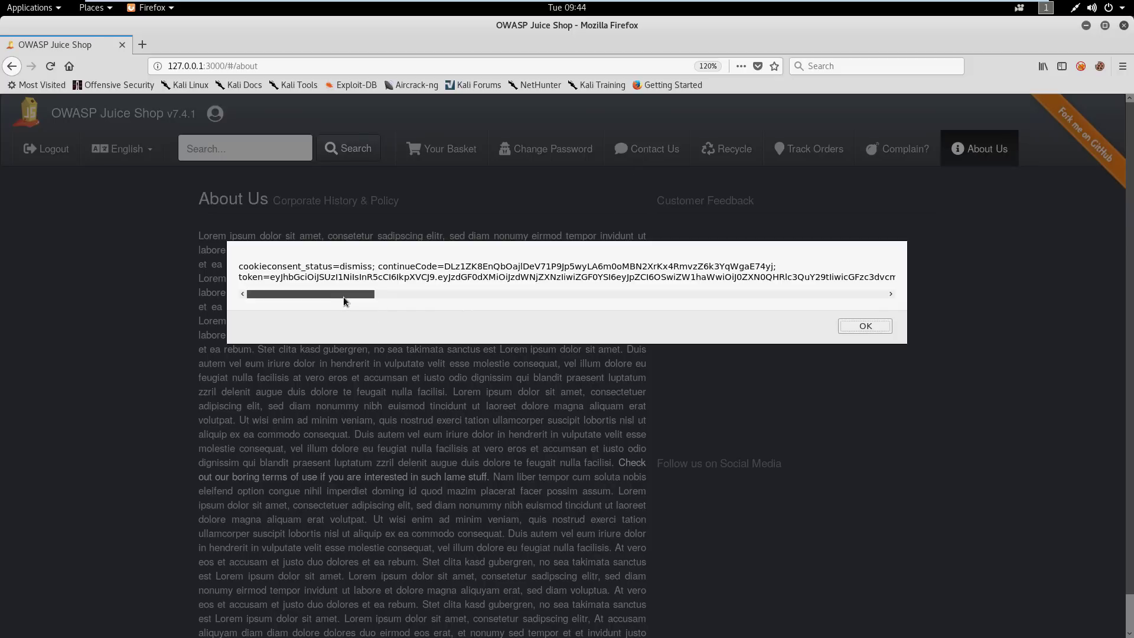
pyautogui.moveTo(342, 297)
pyautogui.mouseDown()
pyautogui.moveTo(424, 296)
pyautogui.moveTo(337, 294)
pyautogui.mouseUp()
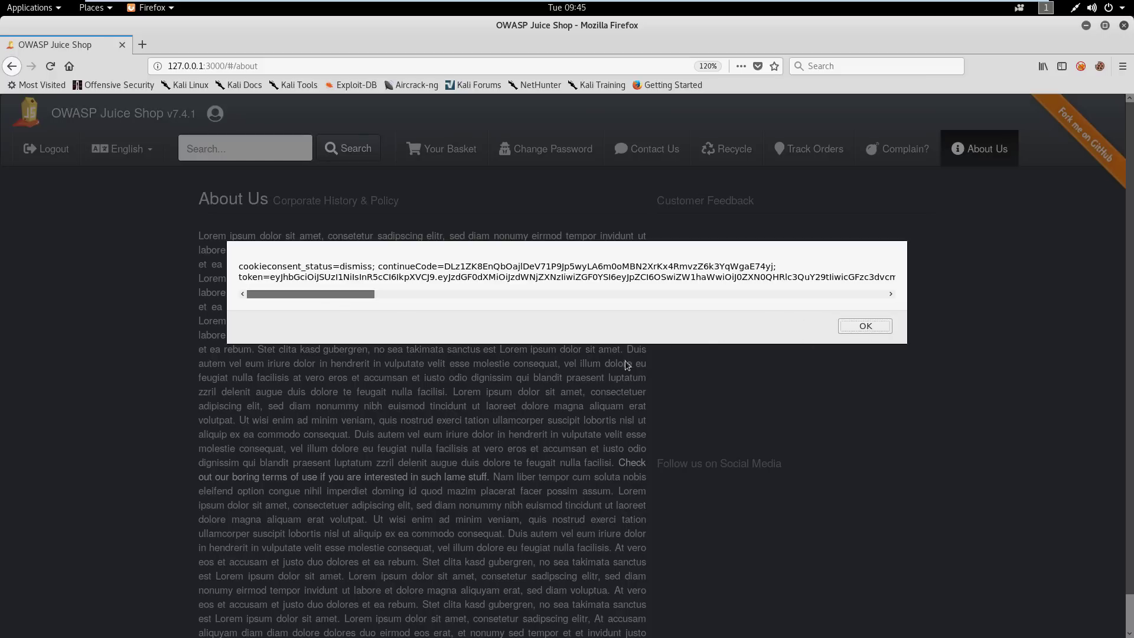
# Dismiss the cookie alert and return to the All Products listing via the shop title.
pyautogui.press('Return')
pyautogui.scroll(-1, 571, 363)
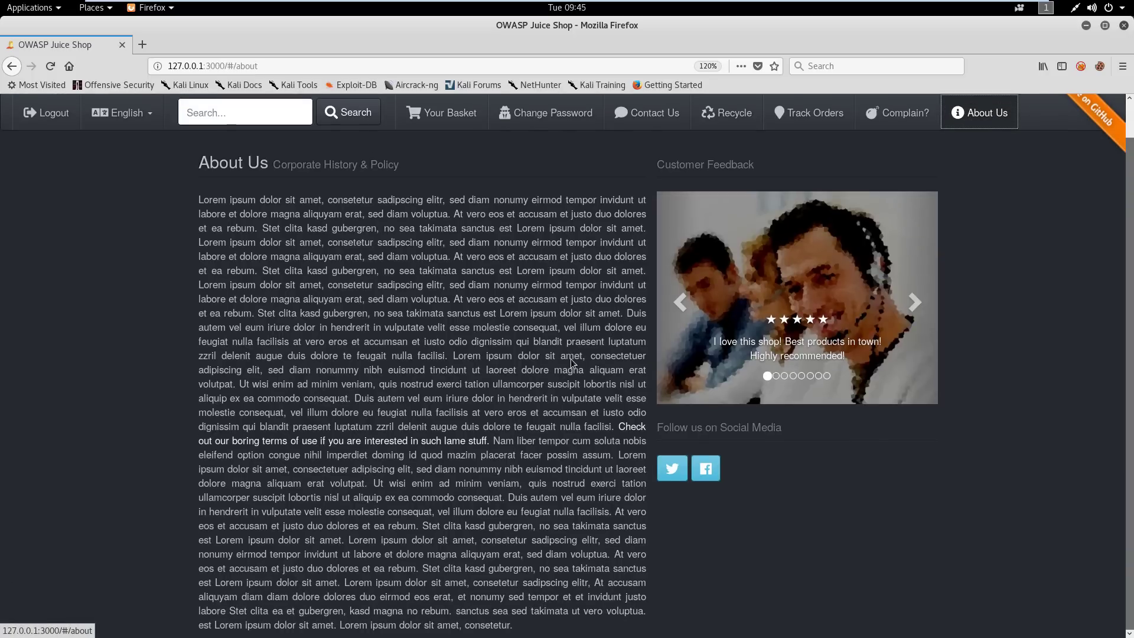
pyautogui.scroll(1, 572, 362)
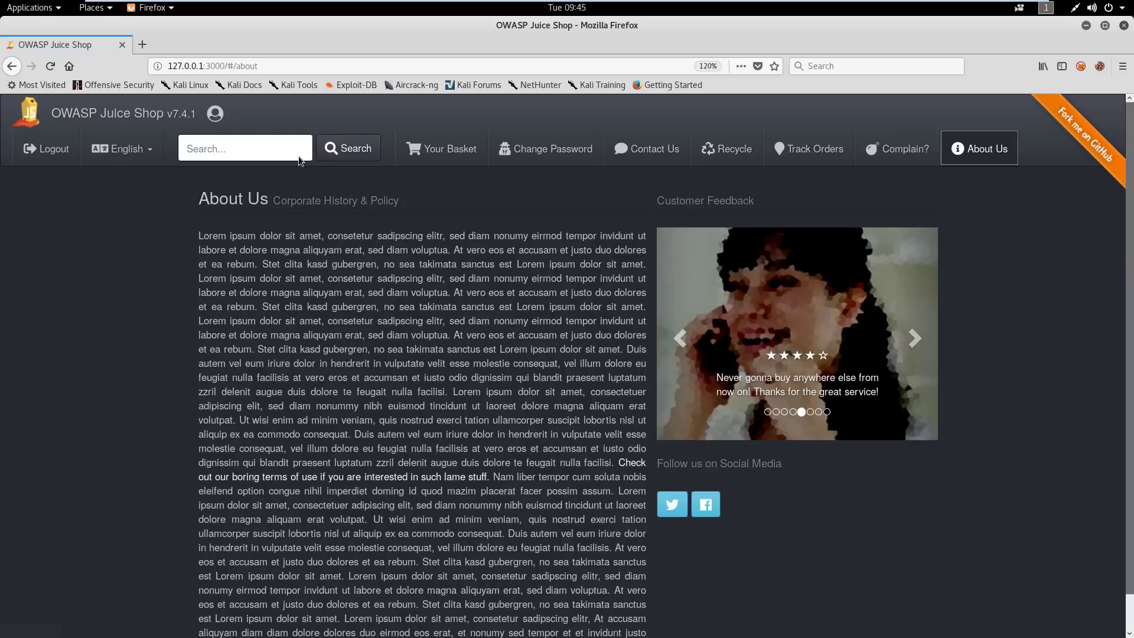
pyautogui.click(147, 115)
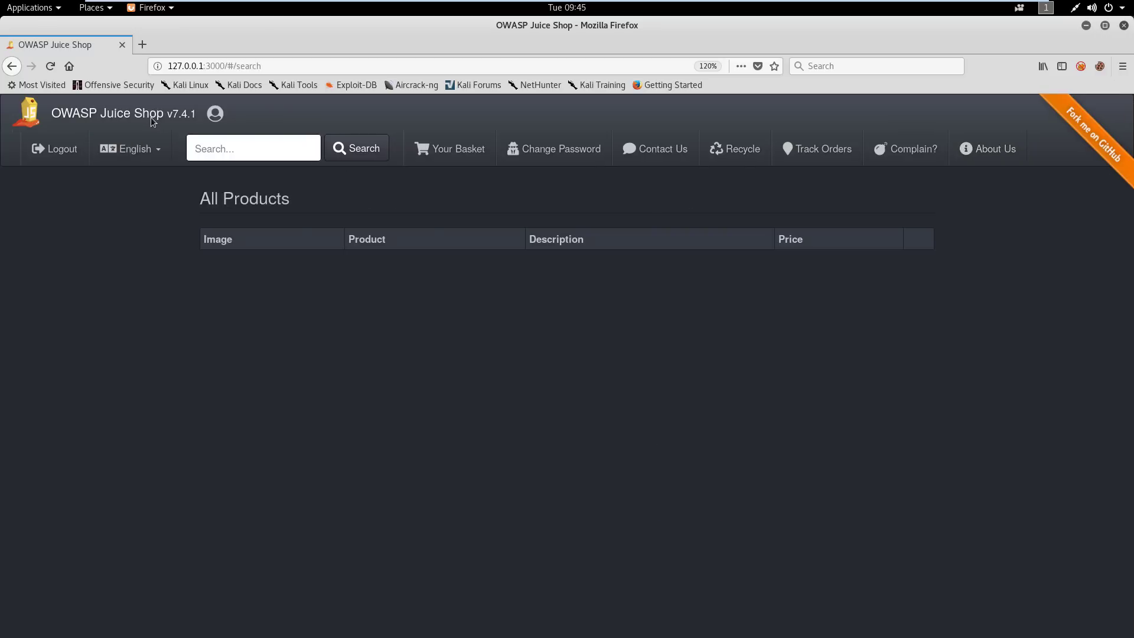